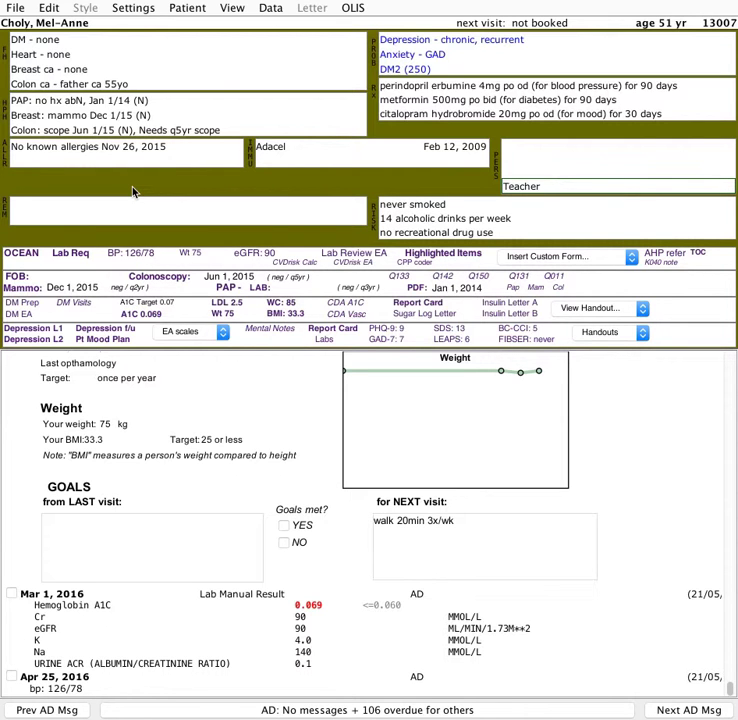
- Add a DM visit note and enter the vitals: BP 132/78, Ht 150, Wt 80, WC 90
left_click(133, 192)
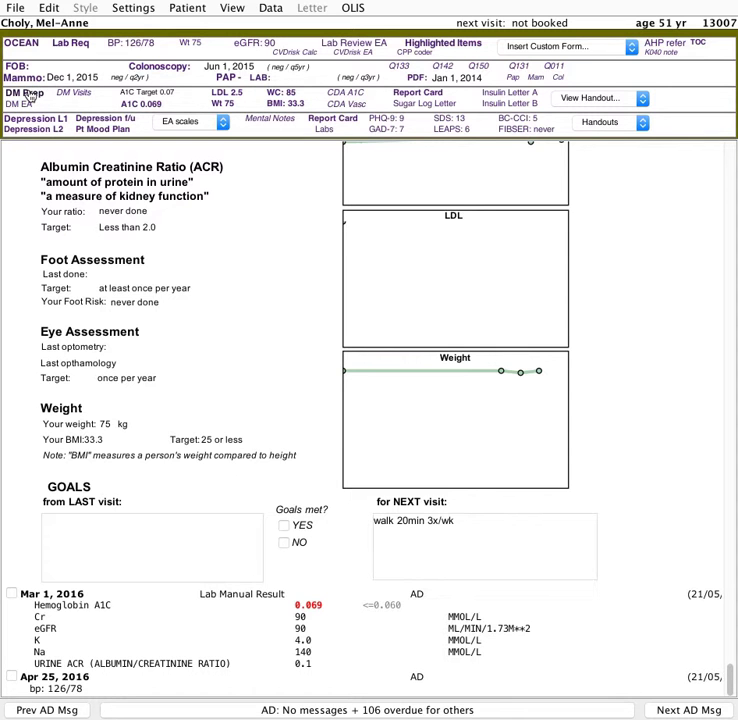
scroll(243, 312, "down", 4)
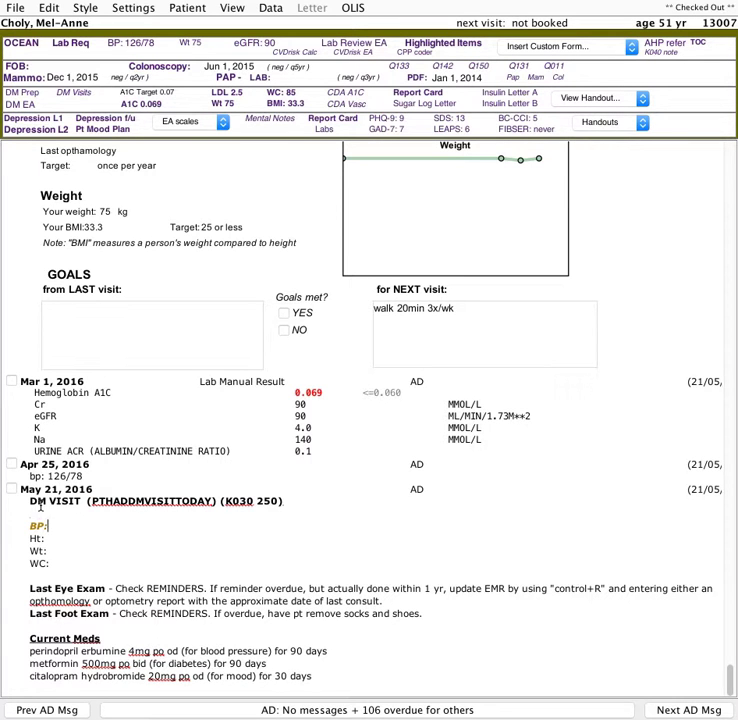
type("132/78")
key("Down")
type("150")
key("Down")
type("8")
key("BackSpace")
type("80")
key("Down")
type("90")
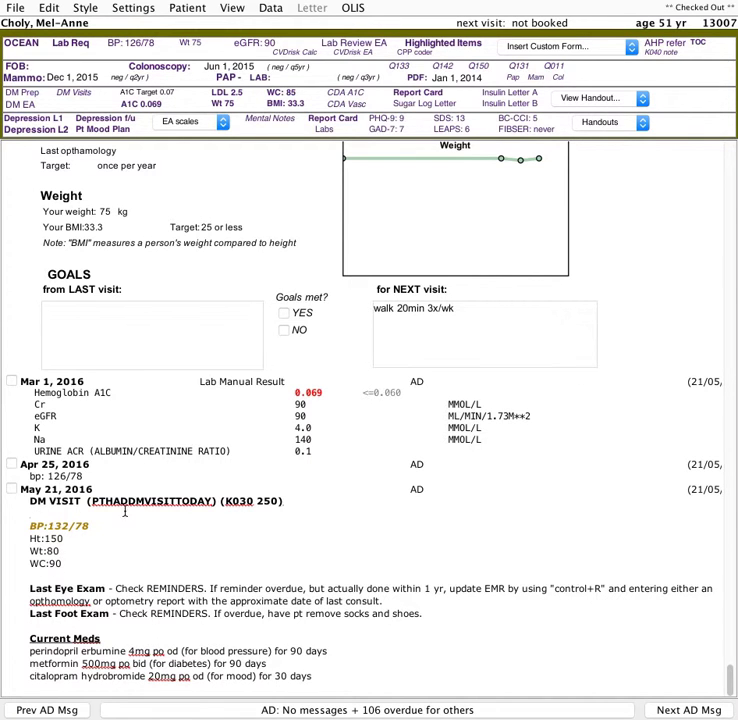
- Search the chart for previous notes containing PTHADDMVISITTODAY and review them
left_click_drag(91, 500, 215, 499)
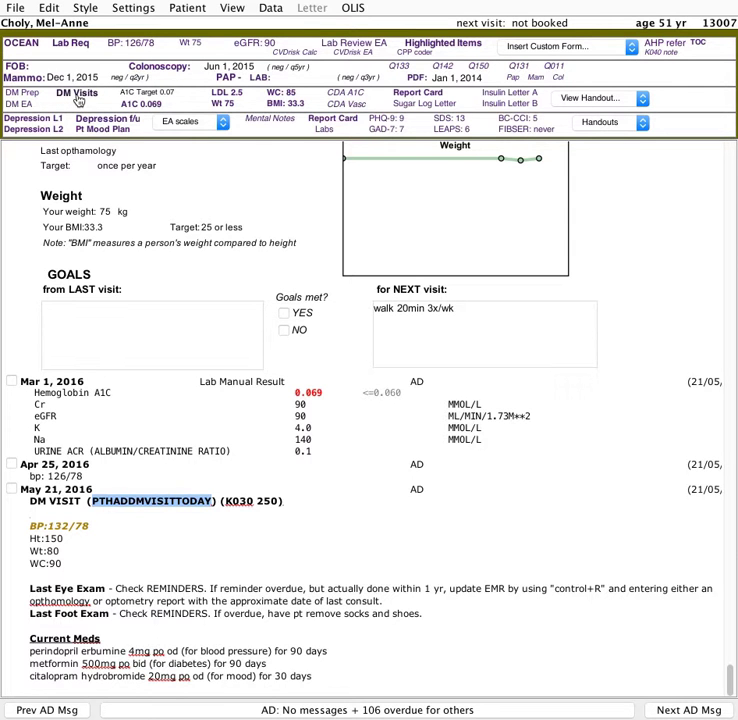
left_click(78, 100)
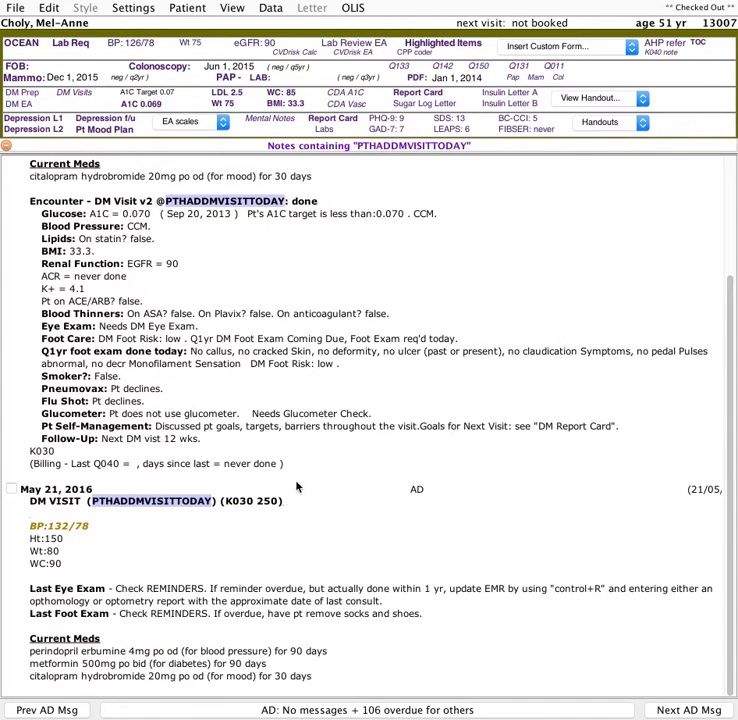
scroll(297, 485, "up", 3)
scroll(296, 481, "down", 3)
scroll(296, 481, "up", 3)
scroll(296, 481, "down", 3)
key("Escape")
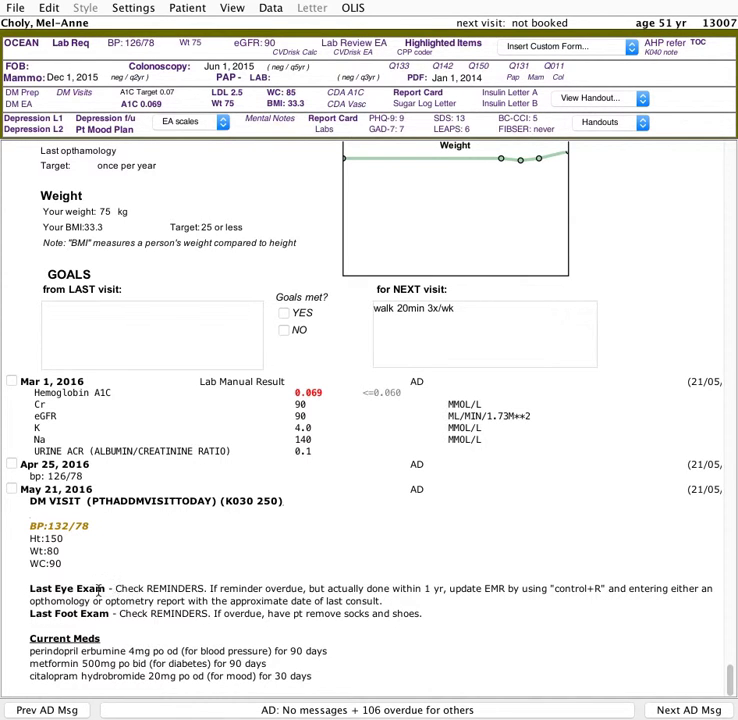
- Open the DM Visit v2 encounter form and review its glucose, blood pressure and renal sections
left_click_drag(31, 589, 382, 601)
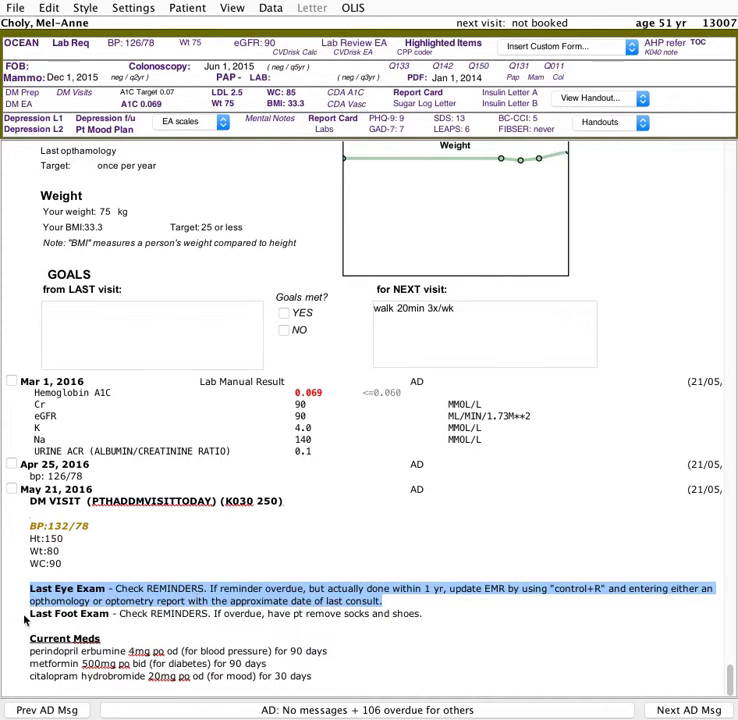
left_click_drag(30, 614, 524, 621)
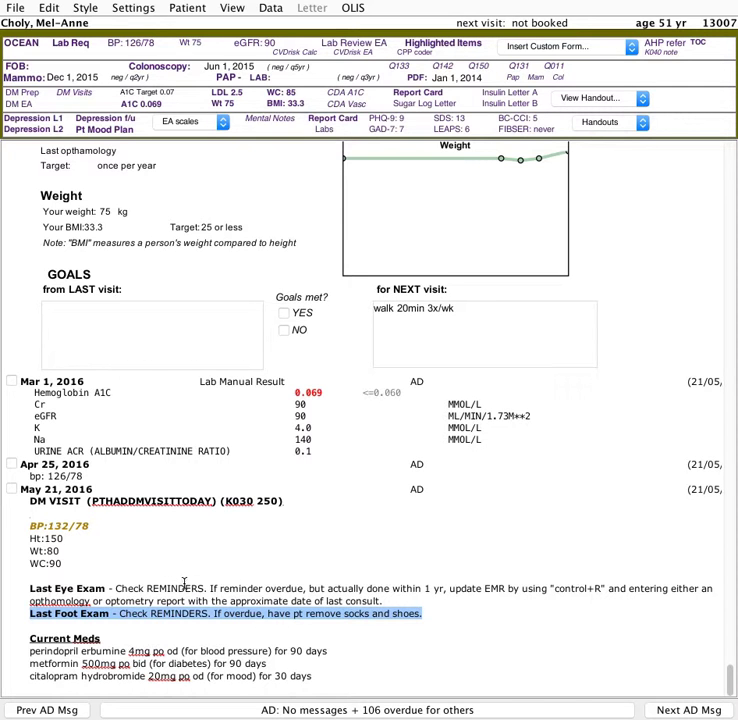
left_click(18, 111)
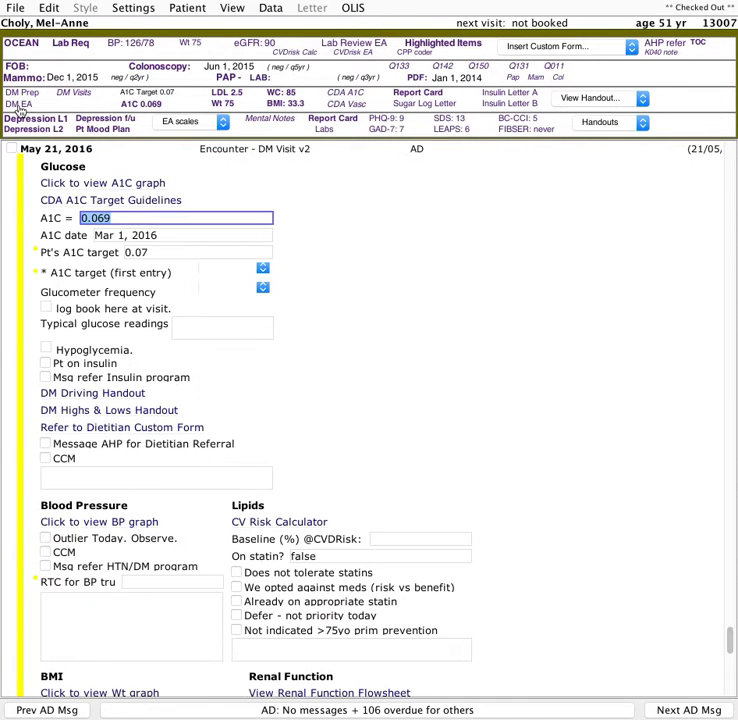
scroll(296, 578, "down", 10)
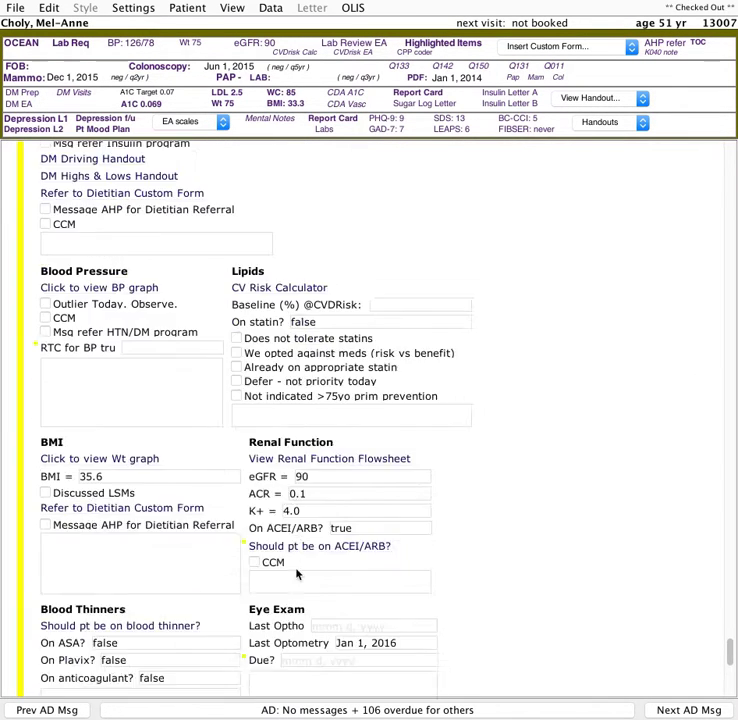
scroll(296, 574, "up", 3)
scroll(296, 574, "up", 8)
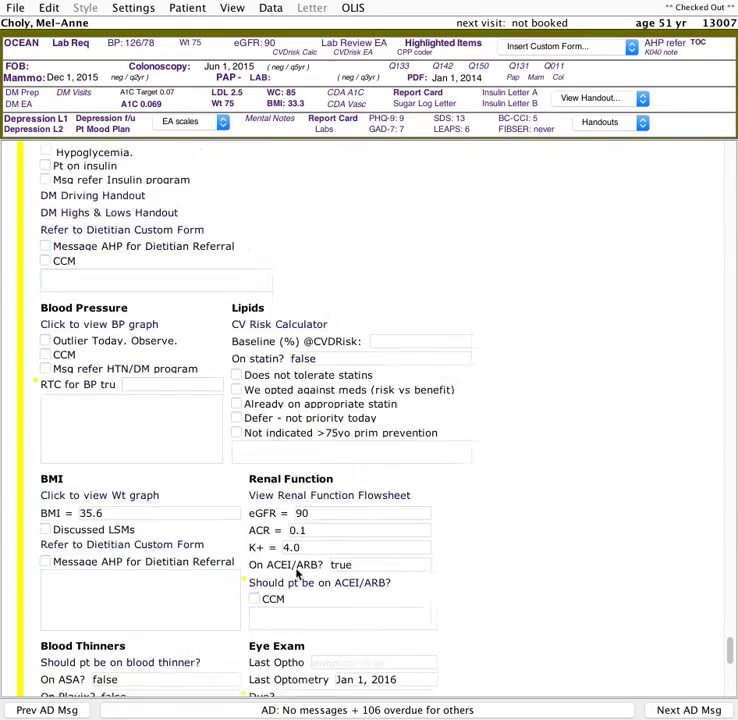
scroll(293, 575, "down", 1)
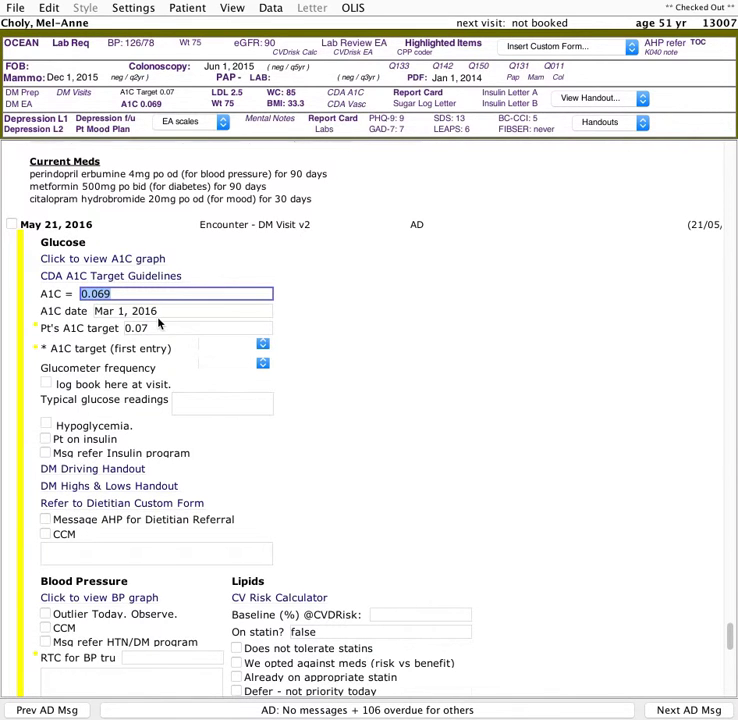
scroll(158, 323, "down", 1)
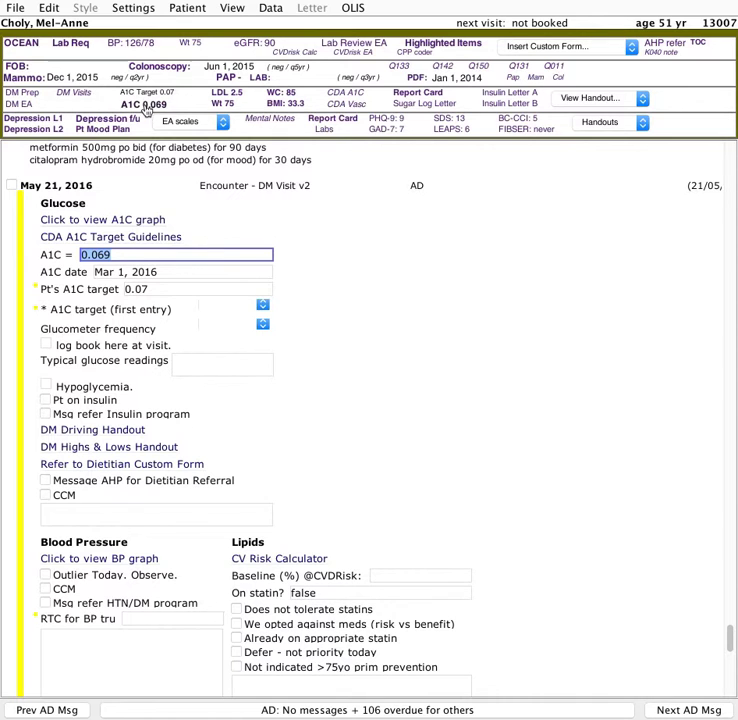
- View the patient's Hb A1C graph from the form and from the header, closing it each time
left_click(129, 222)
left_click_drag(244, 199, 202, 199)
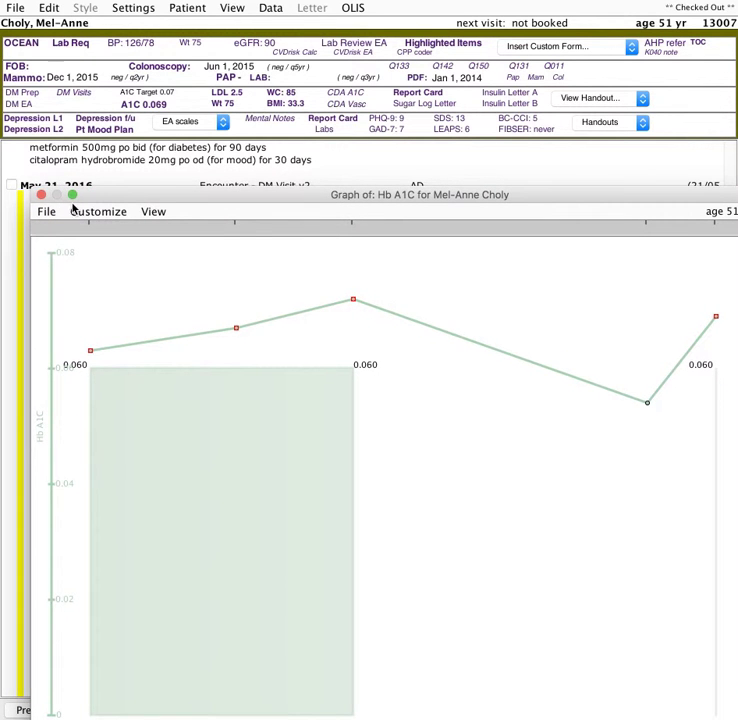
left_click_drag(103, 208, 107, 177)
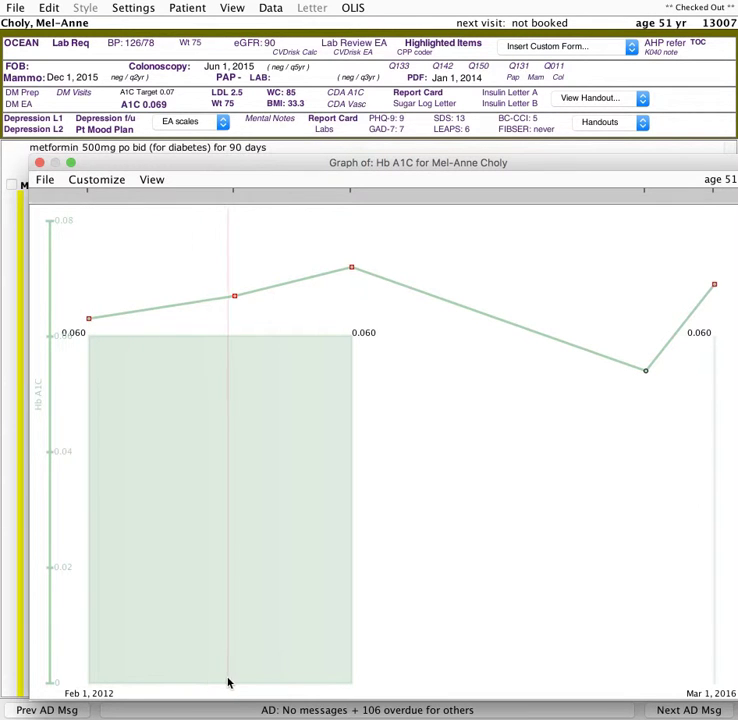
mouse_move(236, 683)
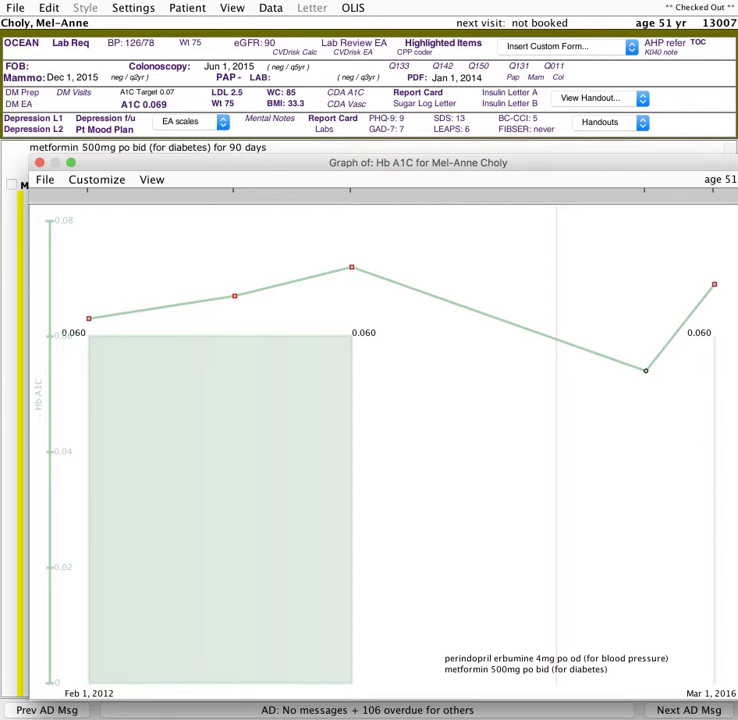
left_click(38, 162)
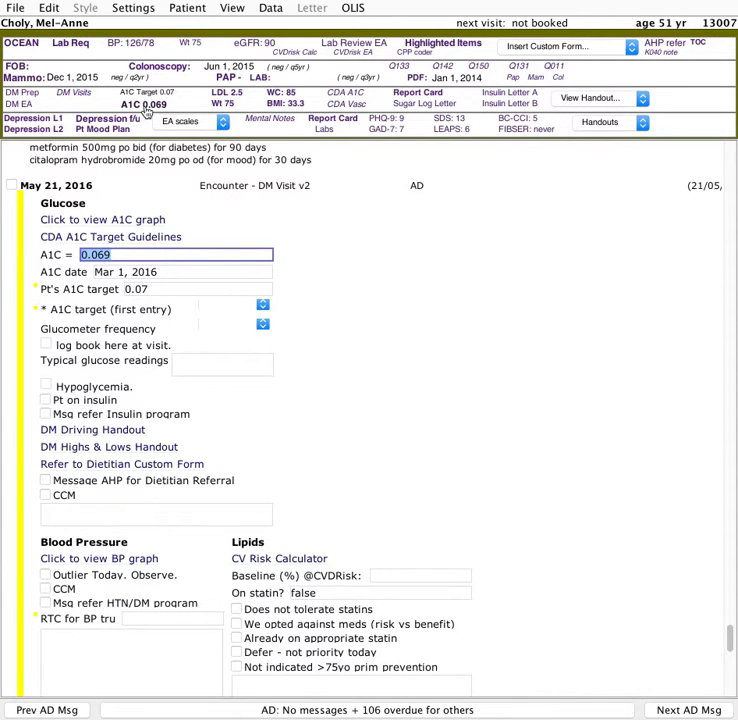
left_click(147, 114)
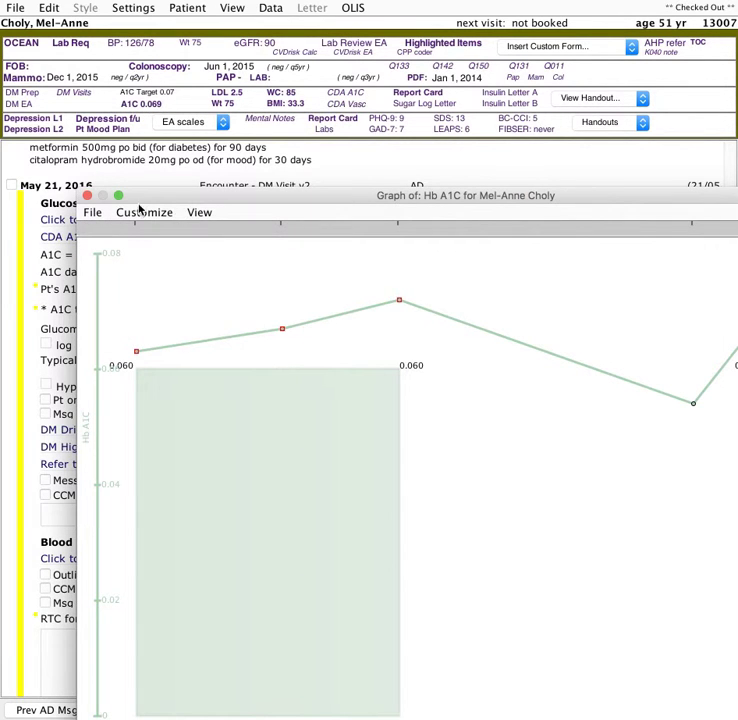
left_click(88, 196)
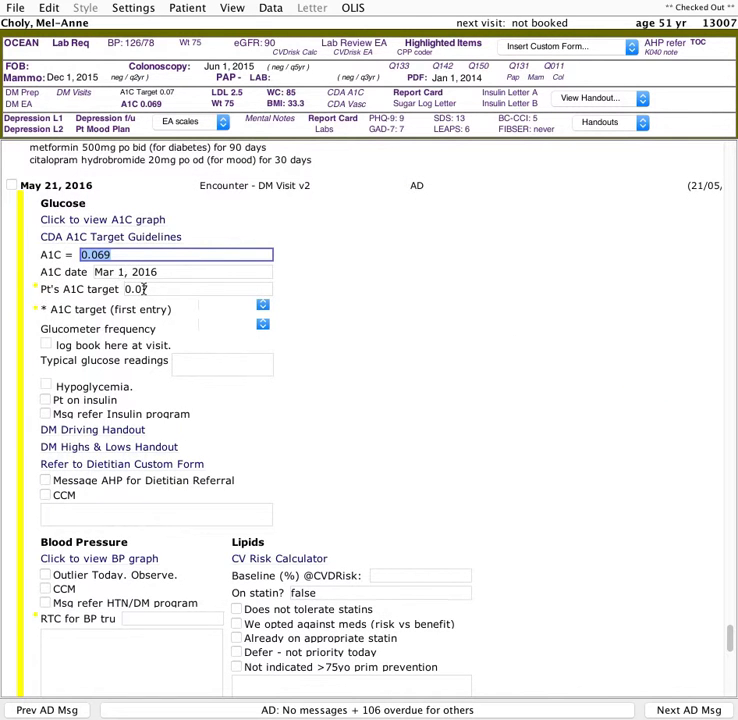
- Set the glucometer frequency to bid
left_click(214, 310)
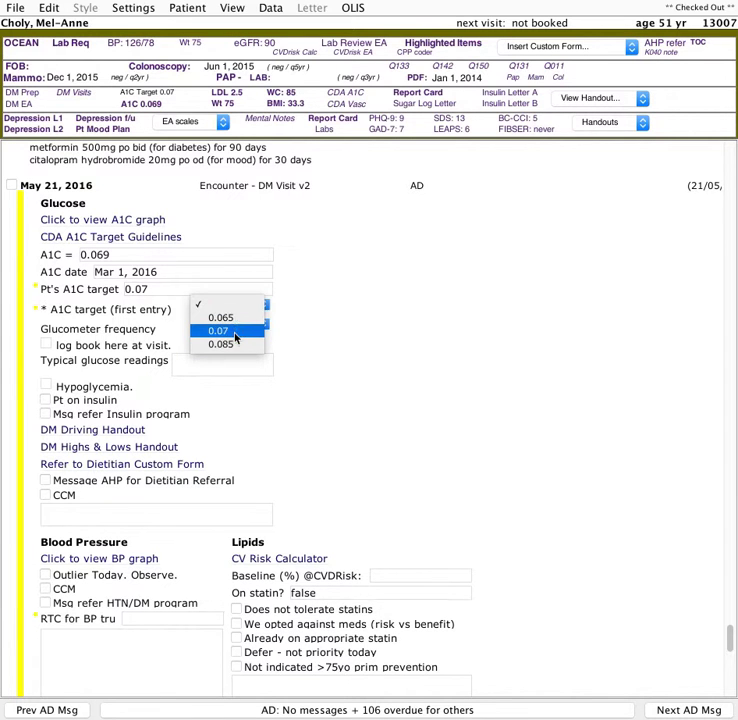
left_click(239, 311)
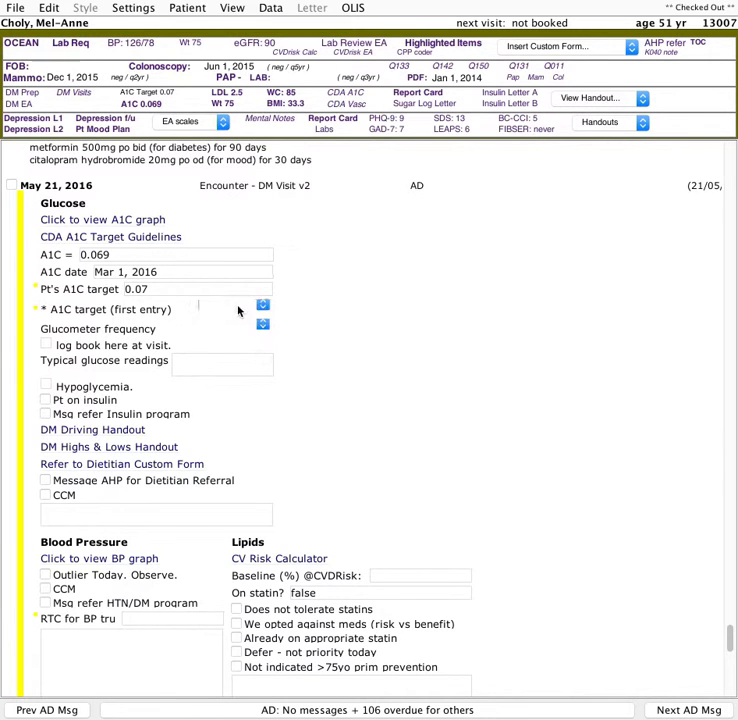
left_click(229, 326)
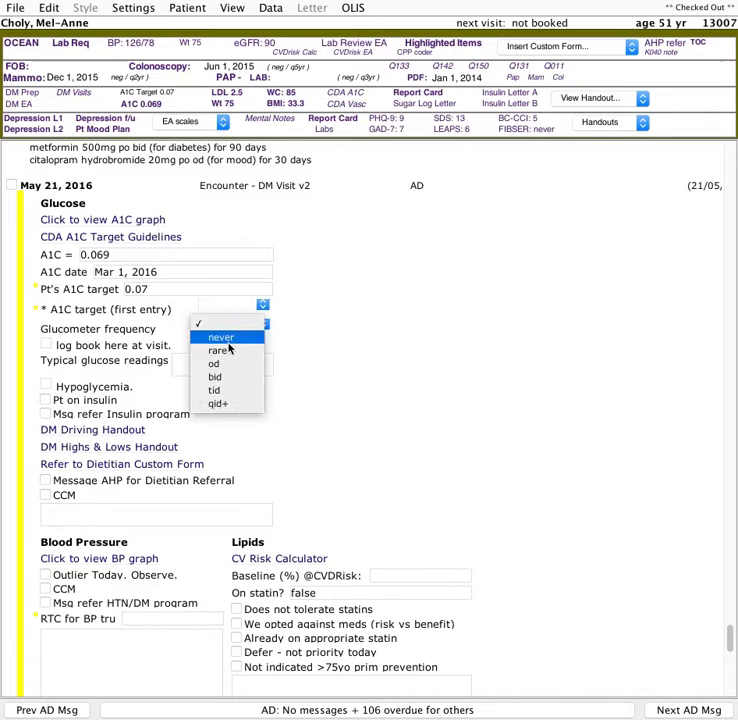
left_click(222, 404)
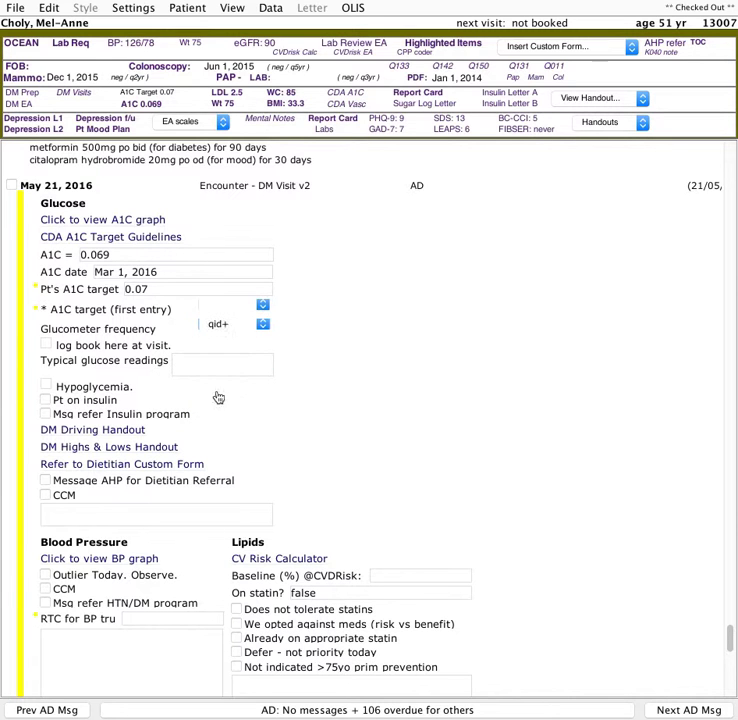
left_click(234, 328)
left_click(216, 297)
- Mark the log book item as N and enter typical glucose readings "AM = 7s, Supper = 10s, alsdgglaj"
left_click(105, 347)
left_click(79, 346)
left_click(202, 361)
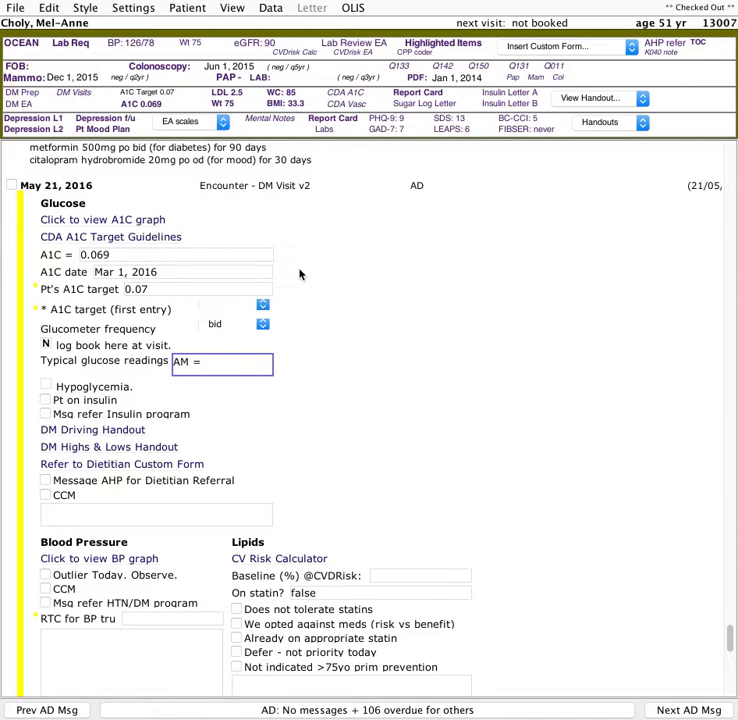
type("AM = 7s, Supper = 10s")
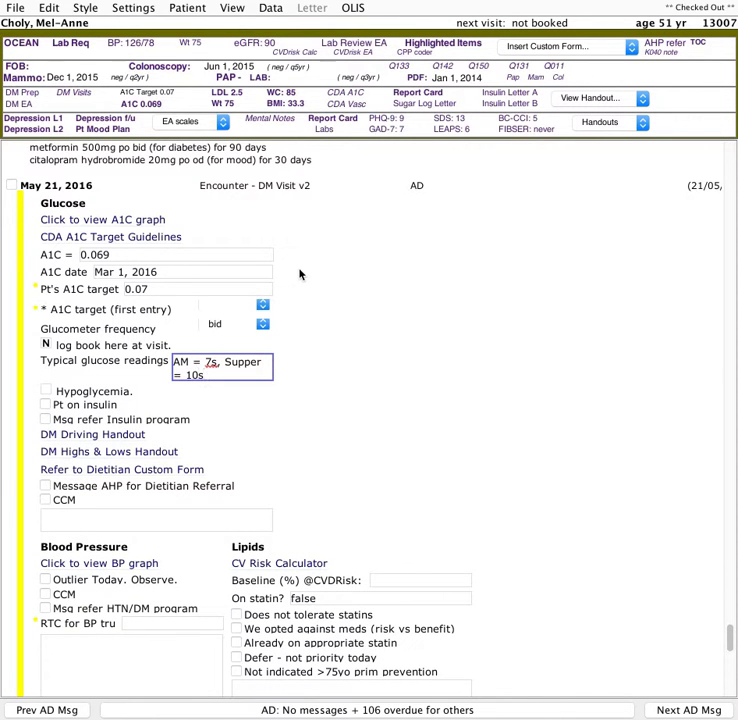
type(", alsdggla")
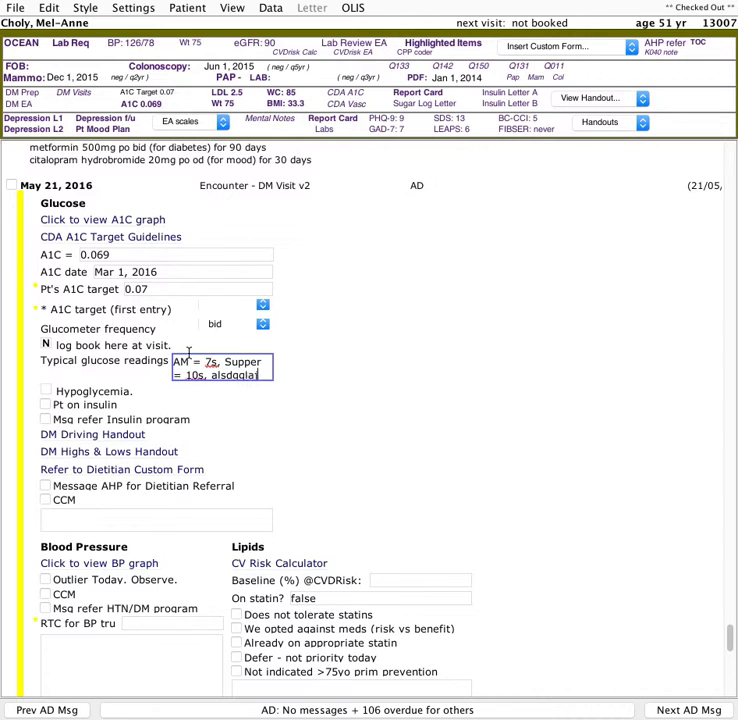
- Mark hypoglycemia as Y and note "having lows middle of nights ....alkgjalg" in the glucose comment box
left_click(47, 391)
left_click(72, 397)
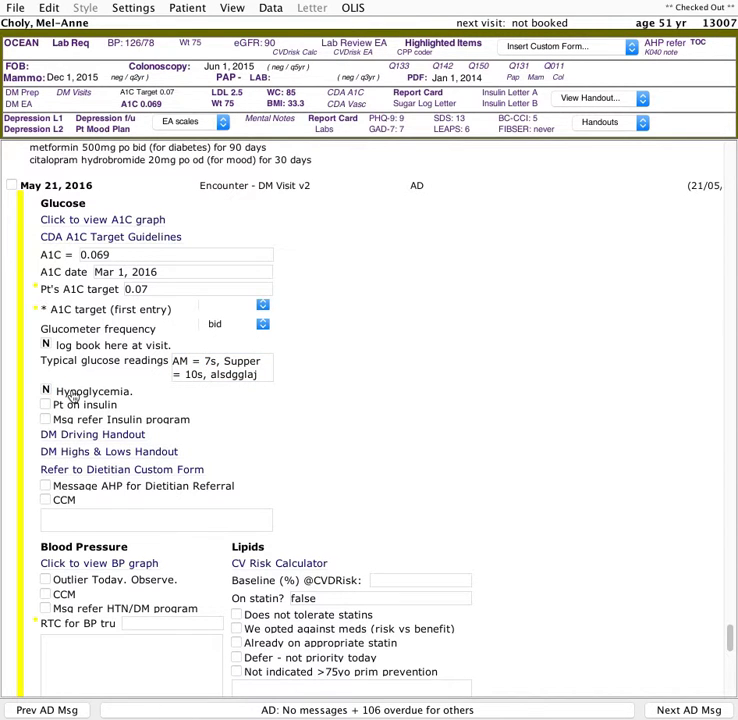
left_click(62, 395)
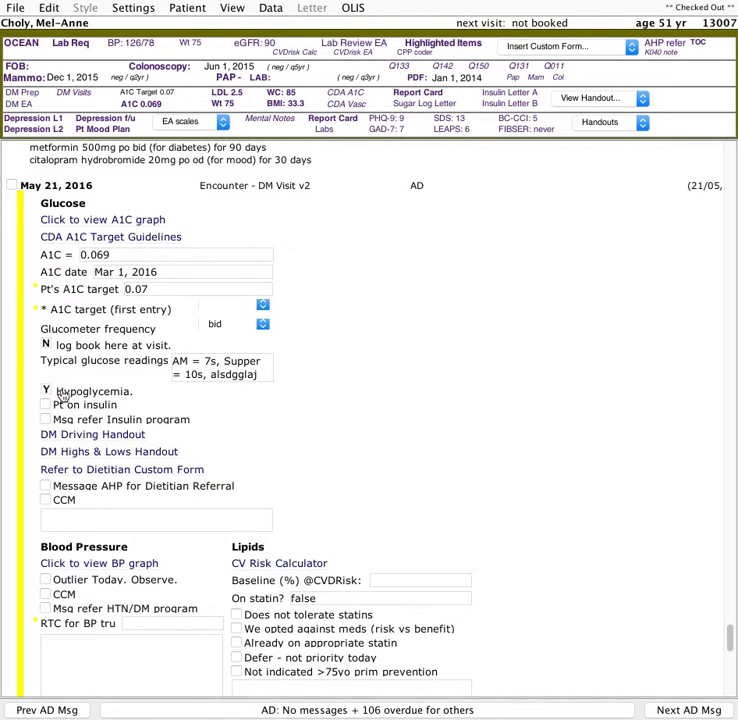
left_click(110, 518)
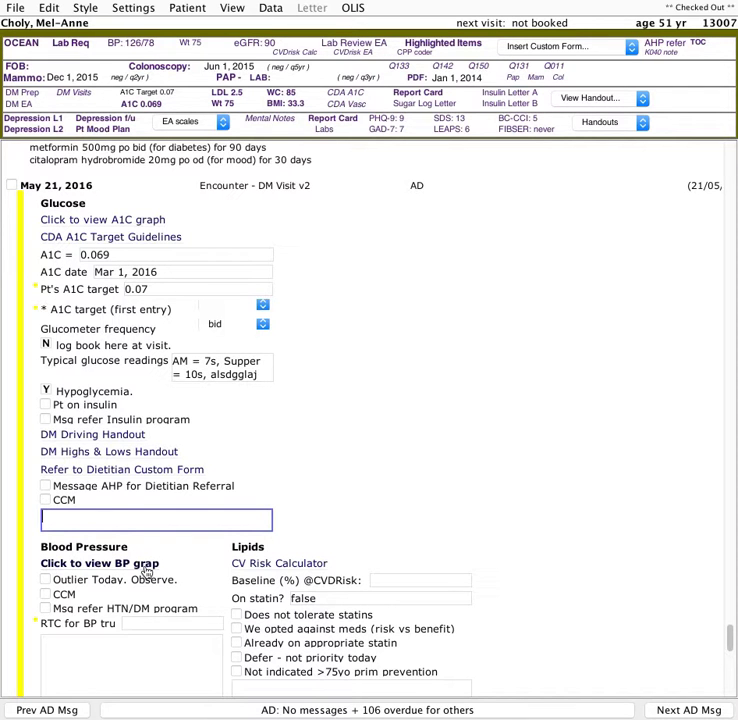
type("having lows middle of night s")
key("BackSpace")
type("....alkgjalg")
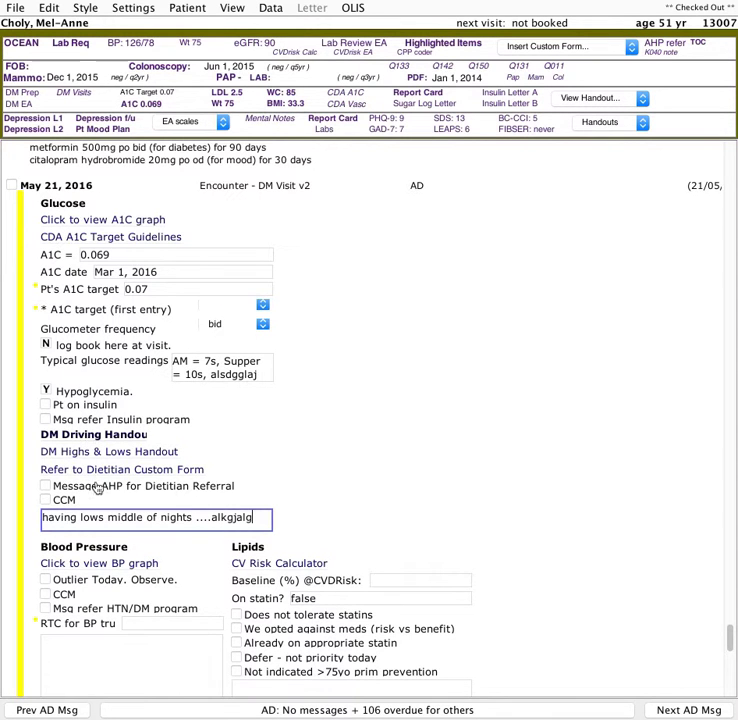
- Open the DM Driving Handout, review it, and close it
left_click(105, 433)
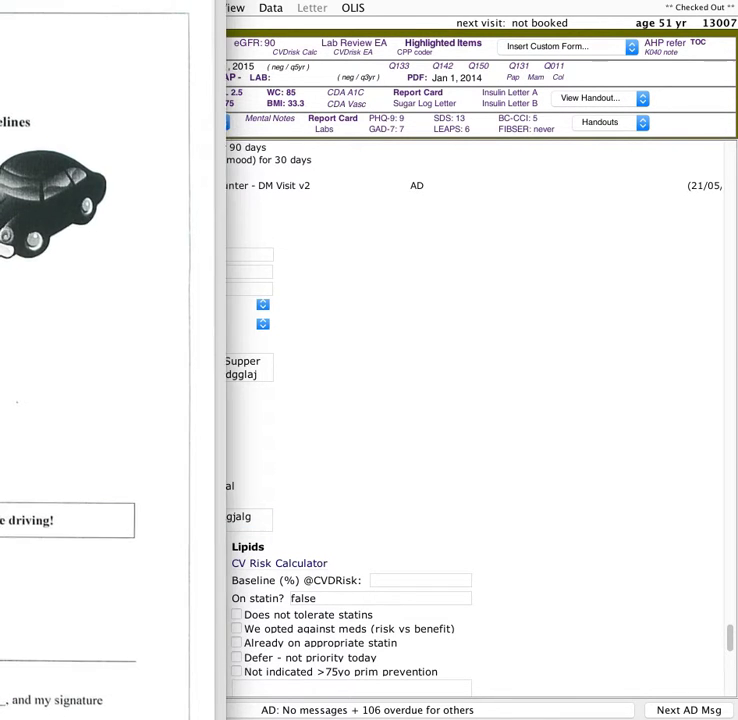
left_click_drag(298, 190, 136, 186)
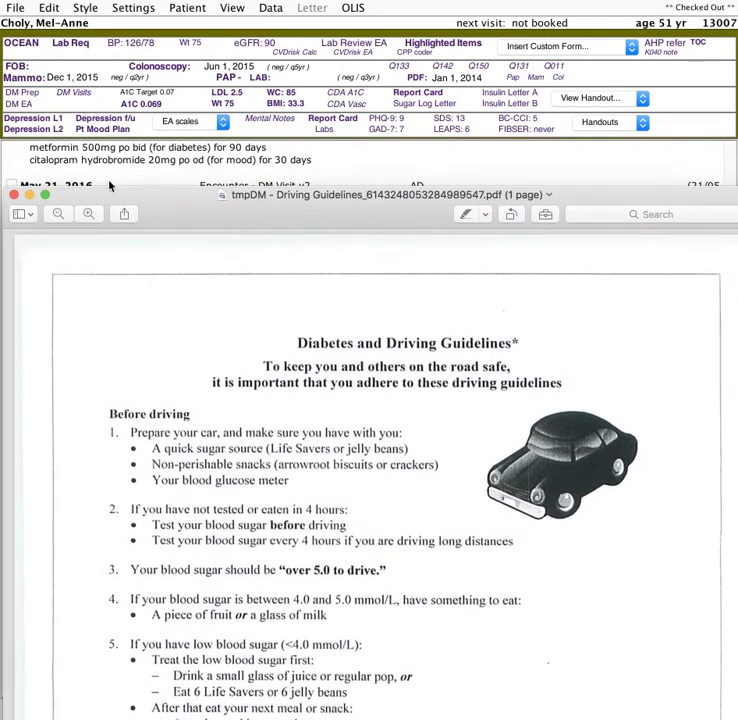
left_click(14, 194)
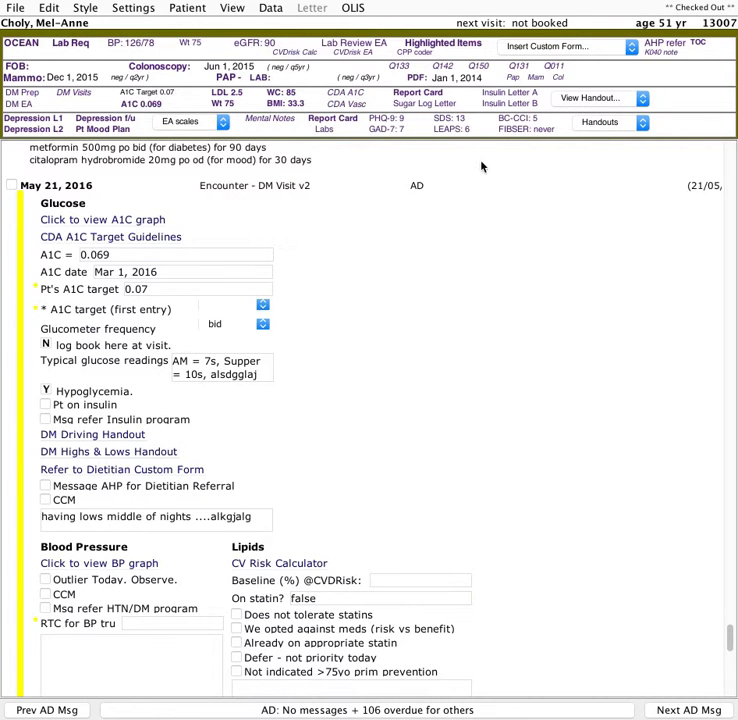
- Open the dietitian referral custom form from the glucose section
left_click(581, 102)
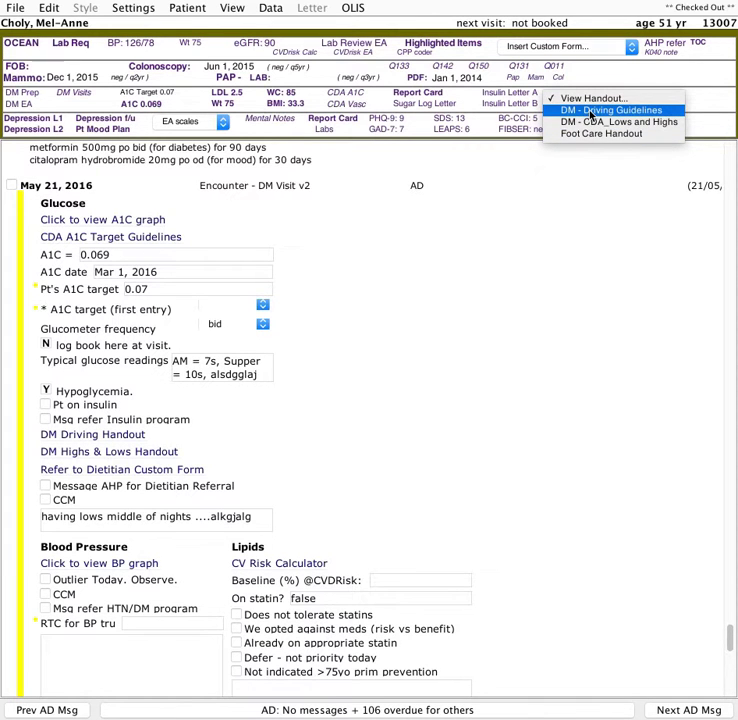
left_click(50, 172)
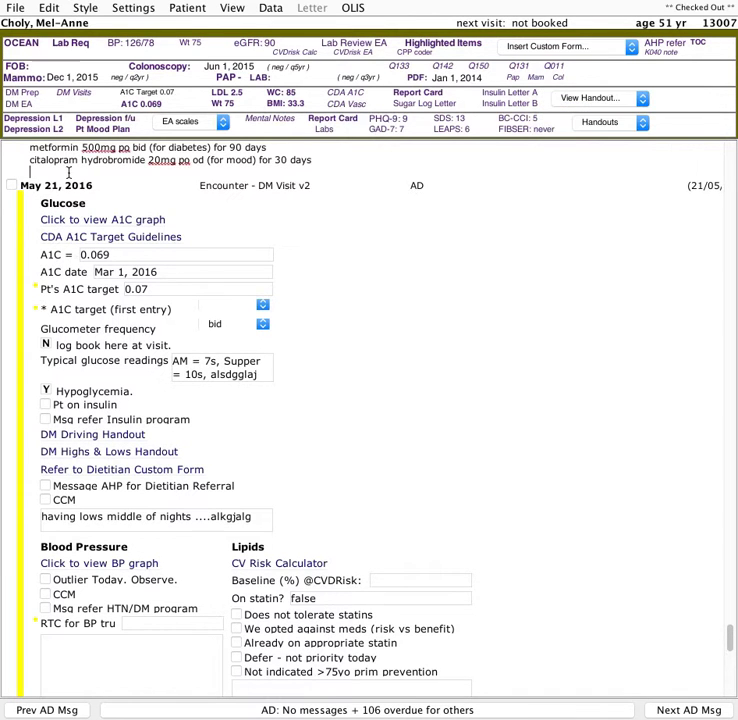
left_click(95, 474)
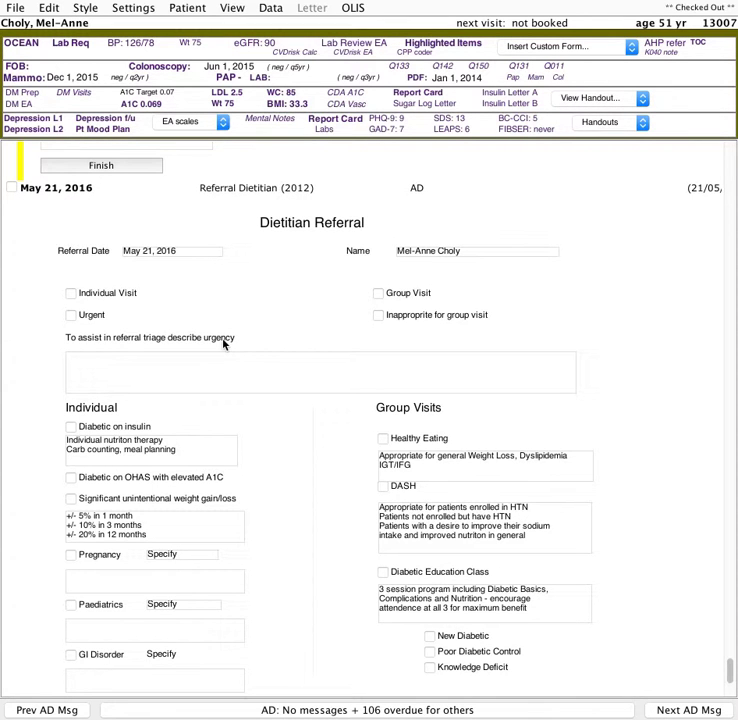
- Return to the glucose section and check Message AHP for Dietitian Referral
scroll(226, 351, "up", 5)
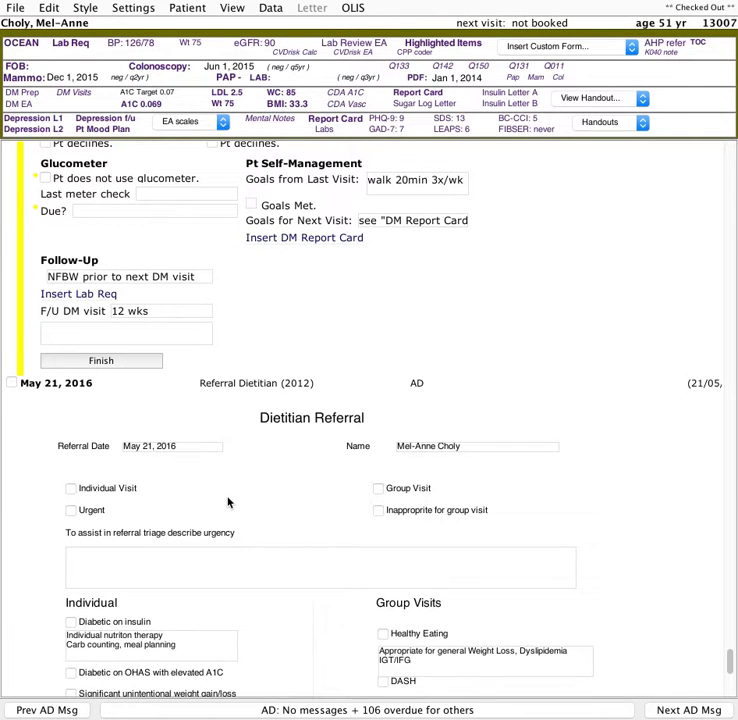
scroll(199, 507, "up", 15)
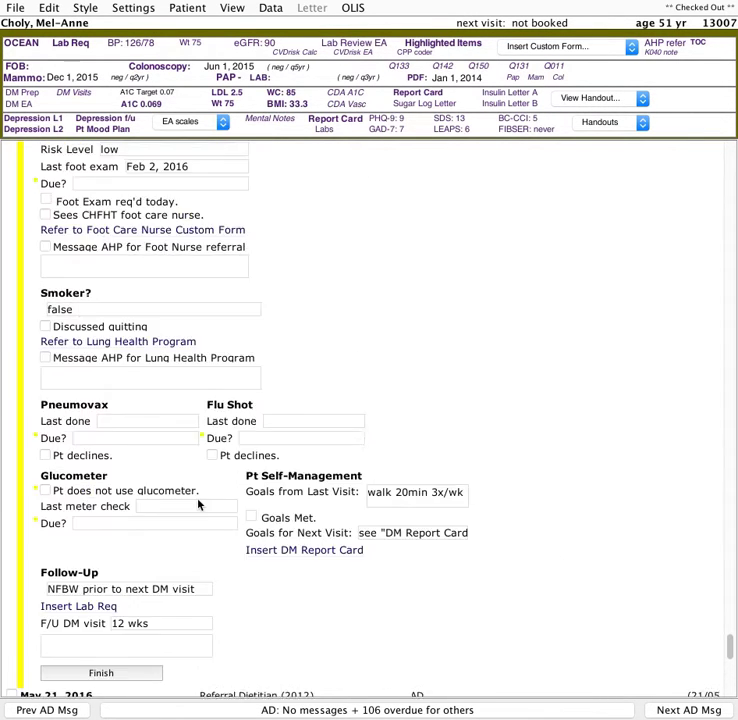
scroll(198, 505, "up", 13)
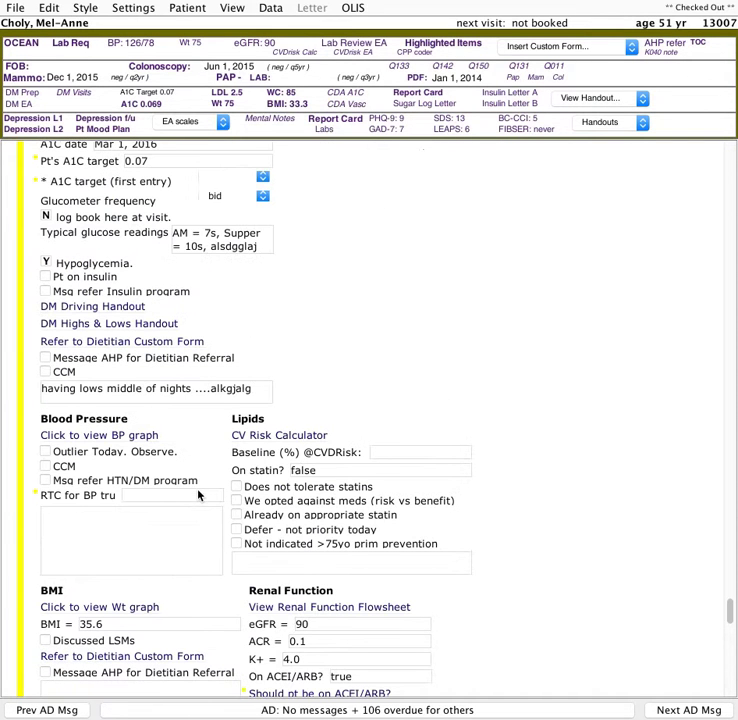
left_click(46, 358)
- Mark the patient as on insulin in the glucose section
scroll(115, 366, "down", 3)
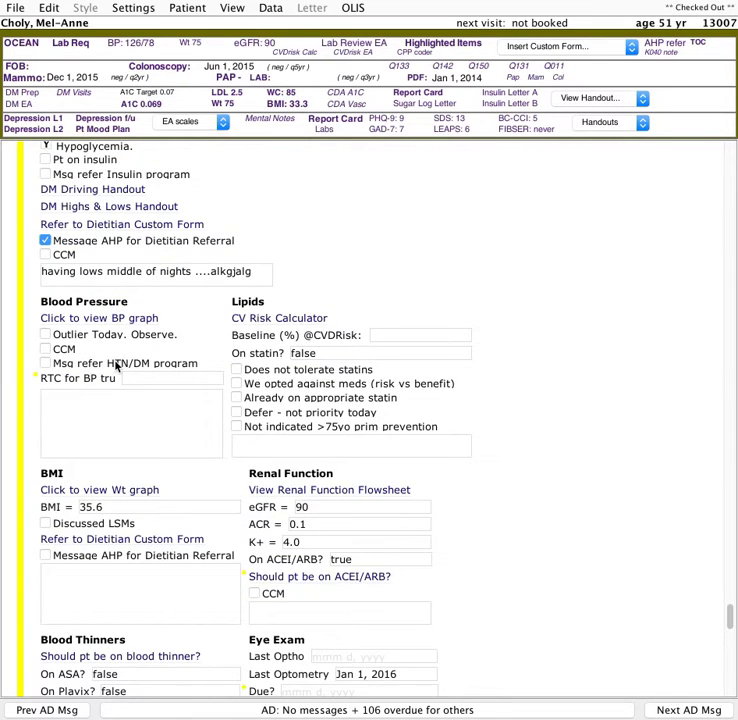
scroll(115, 366, "down", 20)
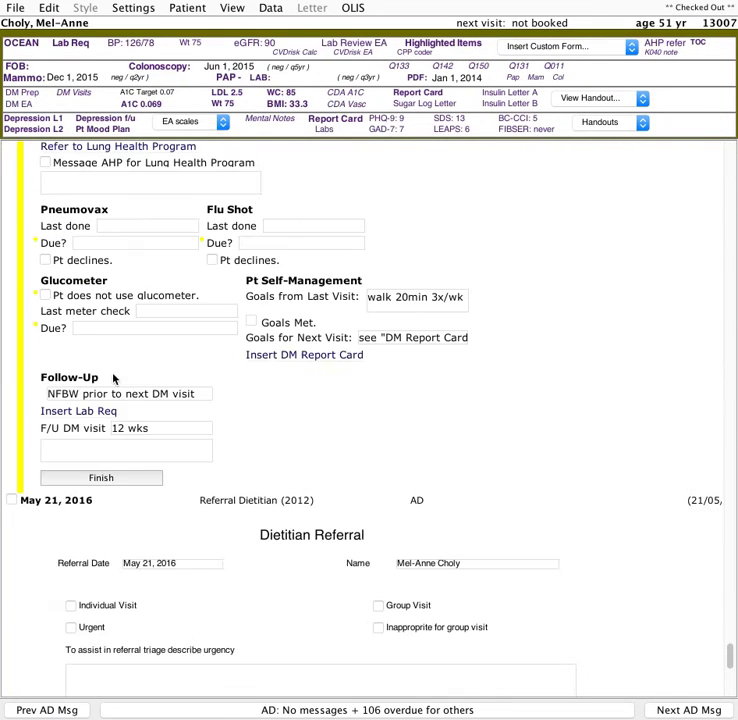
scroll(113, 480, "up", 20)
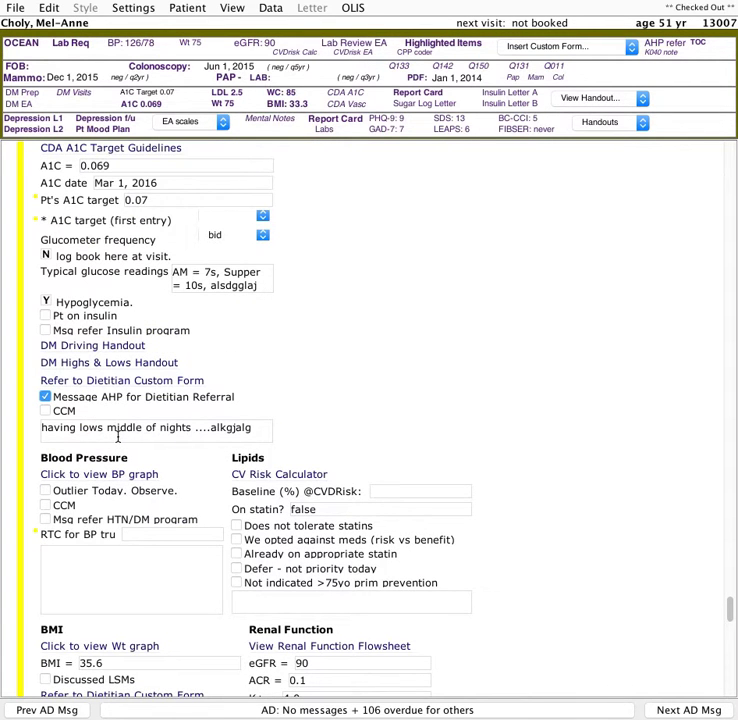
scroll(117, 436, "up", 2)
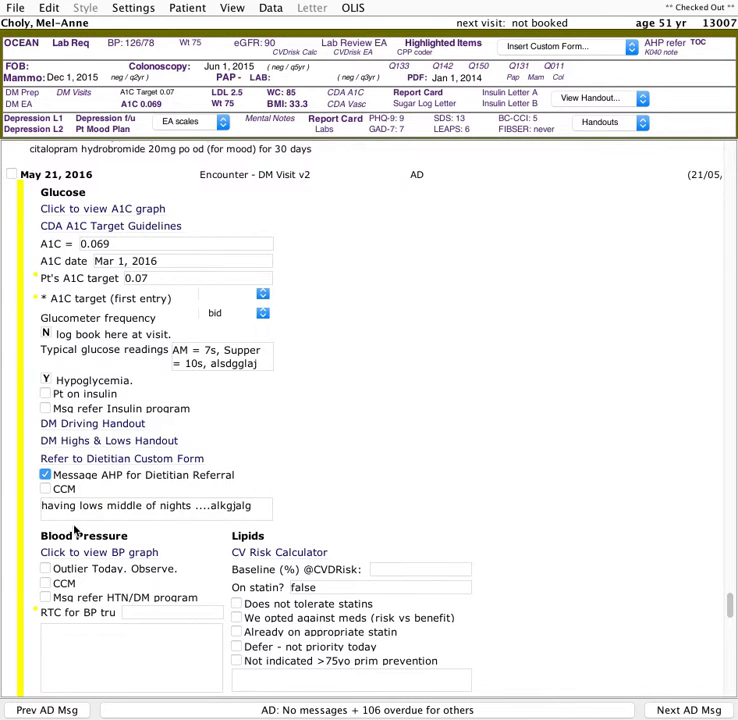
left_click(45, 394)
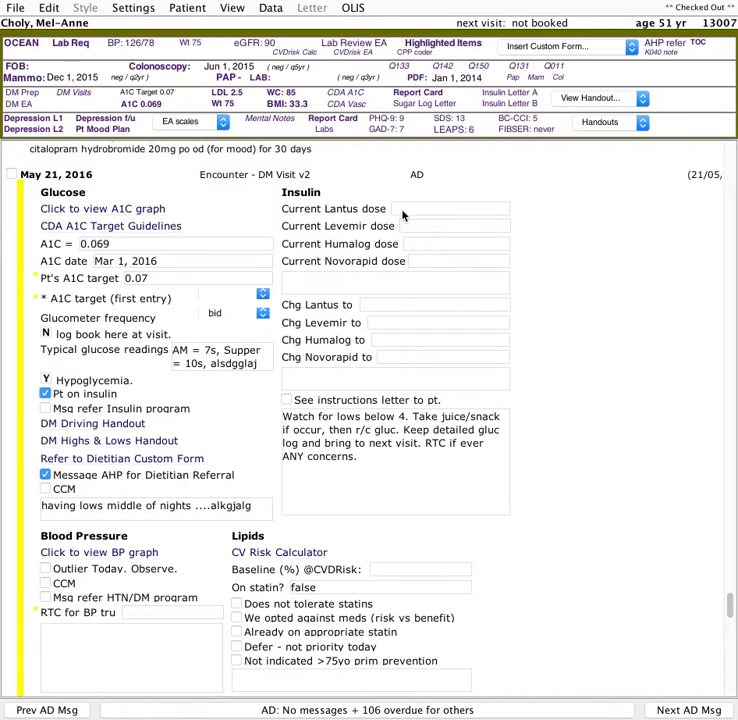
- Enter the current Lantus dose as 32 and the current Novorapid dose as 5/5/5
left_click(440, 205)
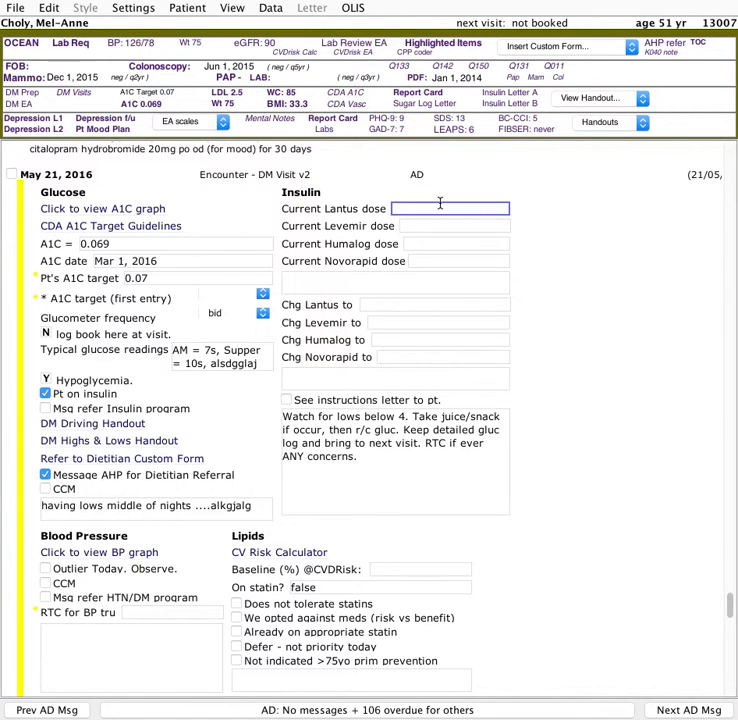
type("32")
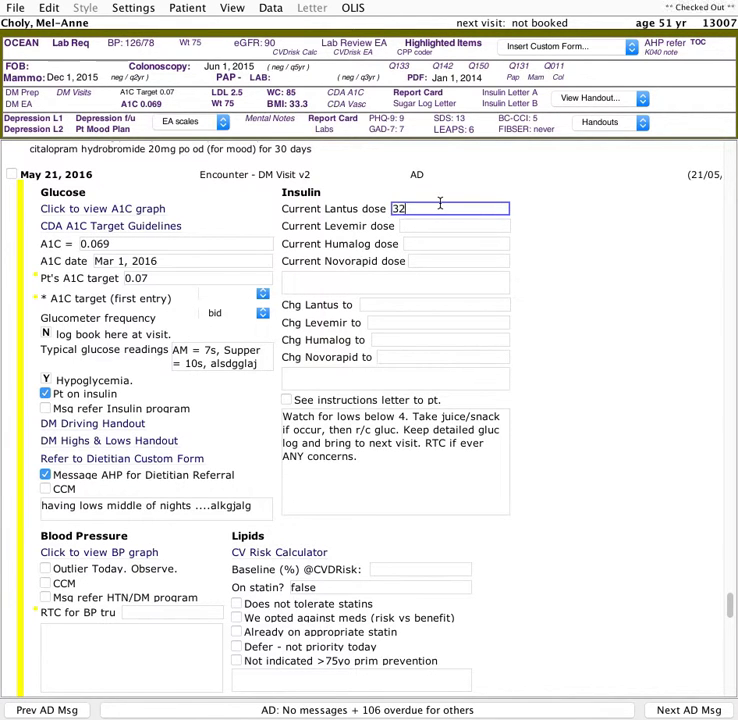
left_click(410, 245)
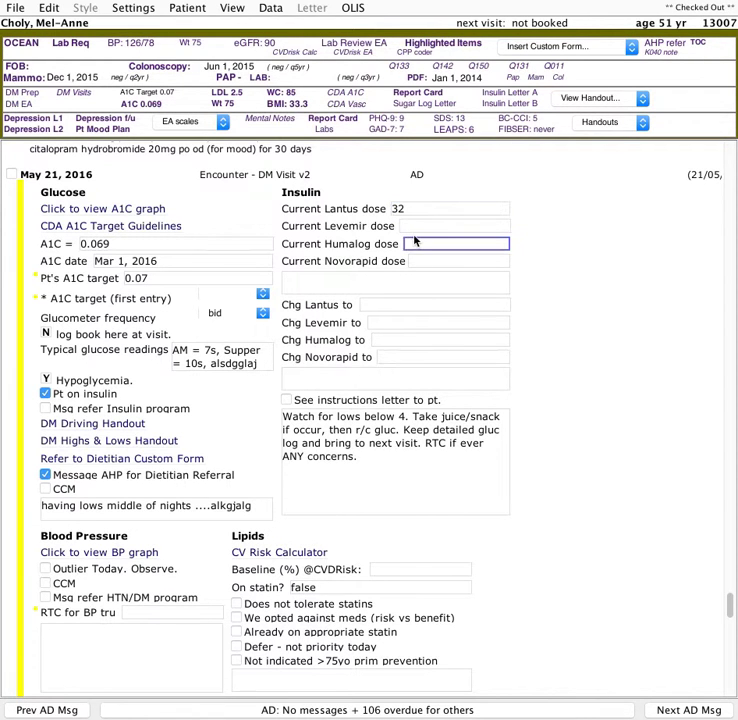
left_click(424, 261)
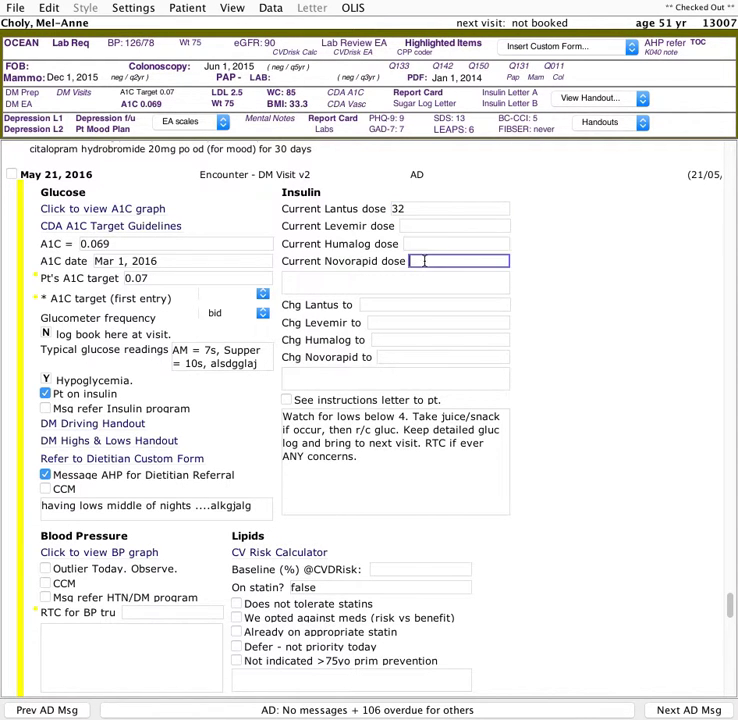
type("5/5/5")
- Set the Novorapid change to "titrate up supper, chg to 4/4/4"
left_click(390, 357)
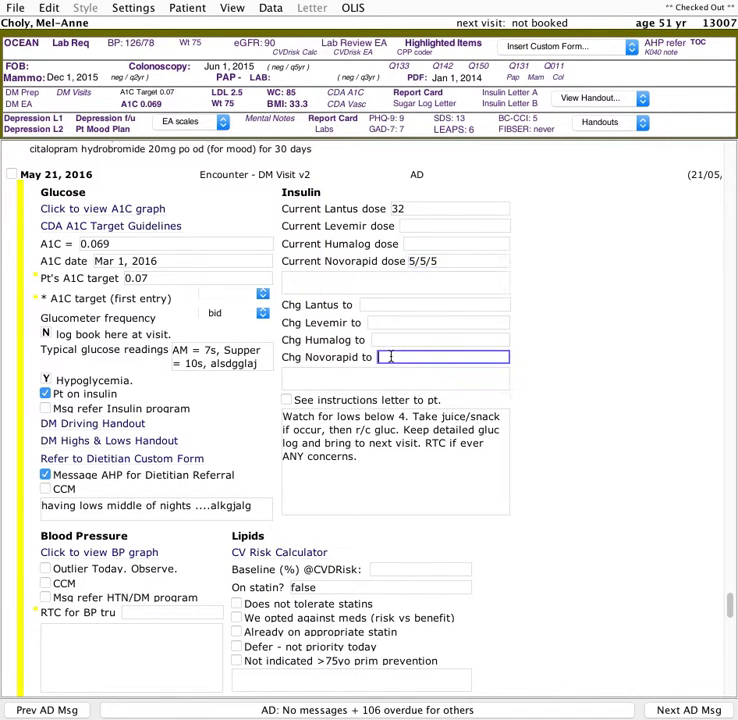
type("titrate up supper")
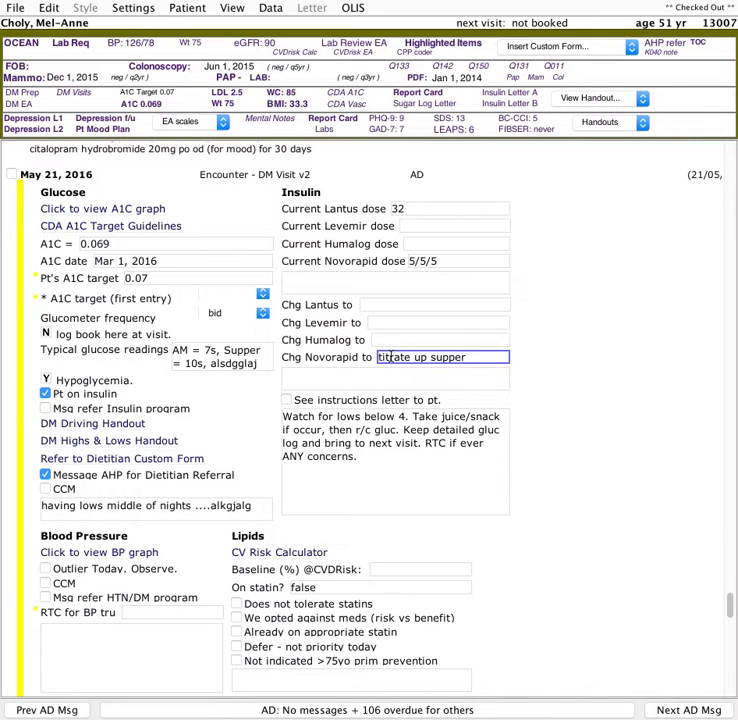
type(", chg to")
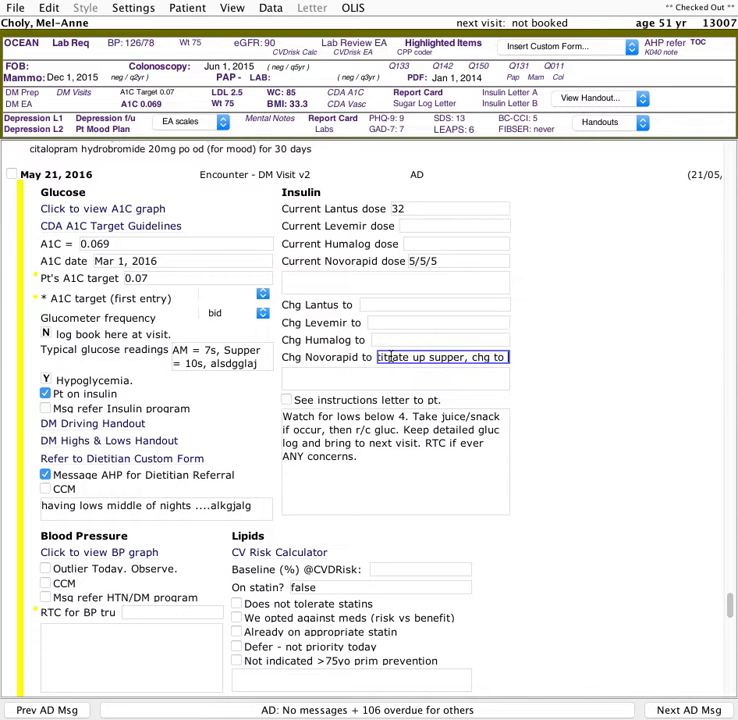
type(" 4/4/4")
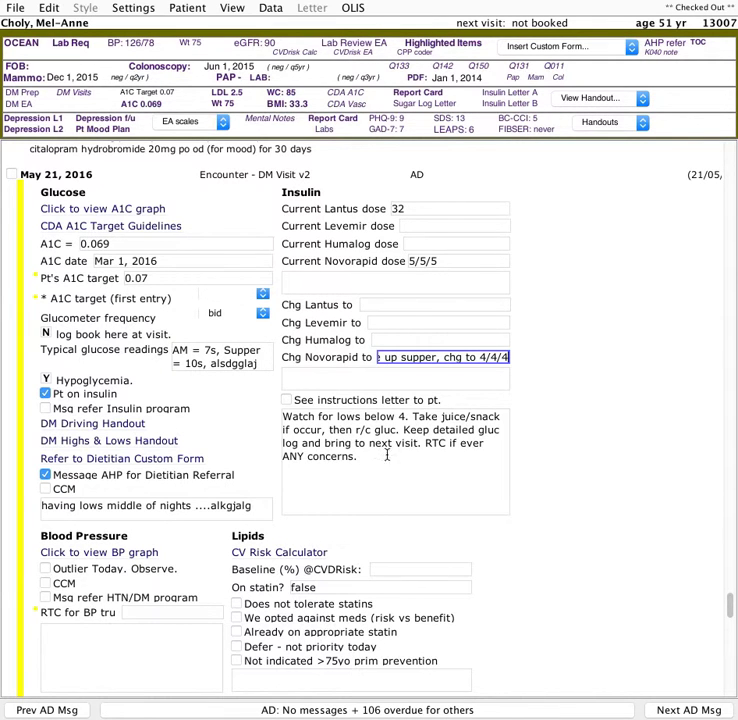
- Check See instructions letter to pt. beside the low-glucose instructions
left_click_drag(371, 453, 268, 424)
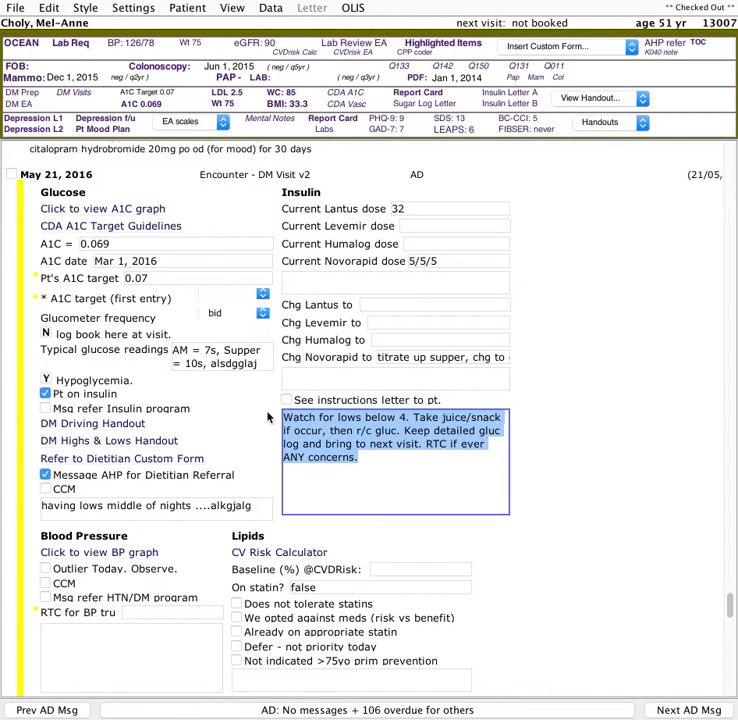
left_click(394, 474)
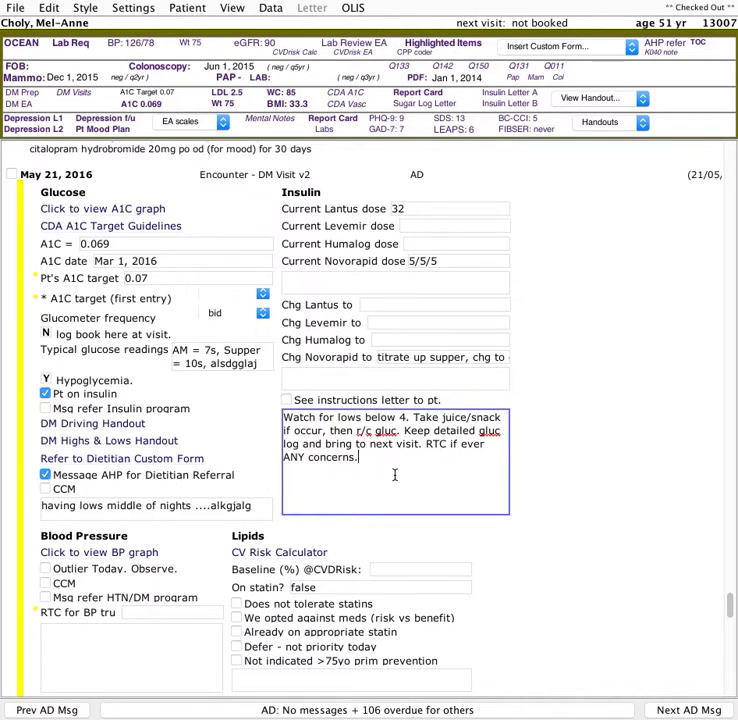
left_click(287, 400)
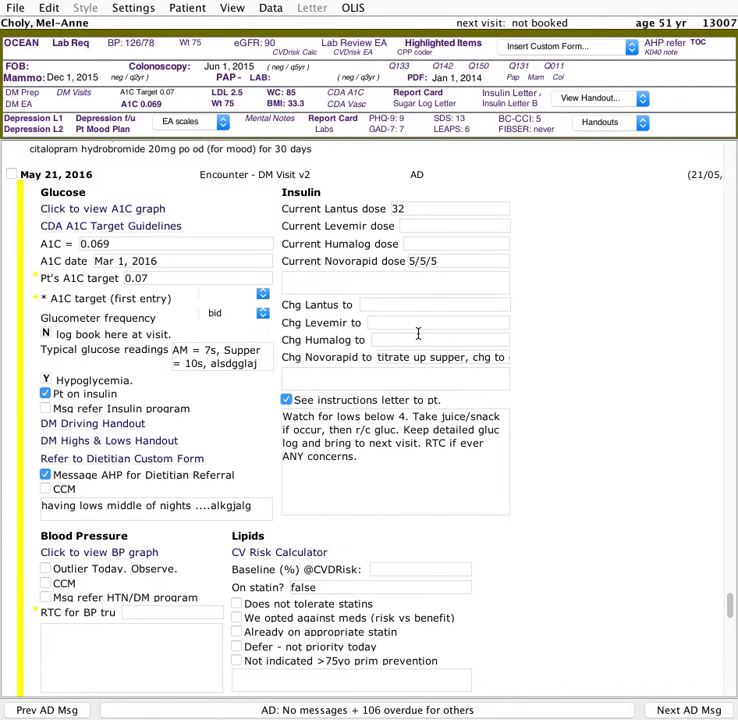
- Insert the insulin letter into the chart and delete its bedtime Lantus paragraph
left_click(523, 101)
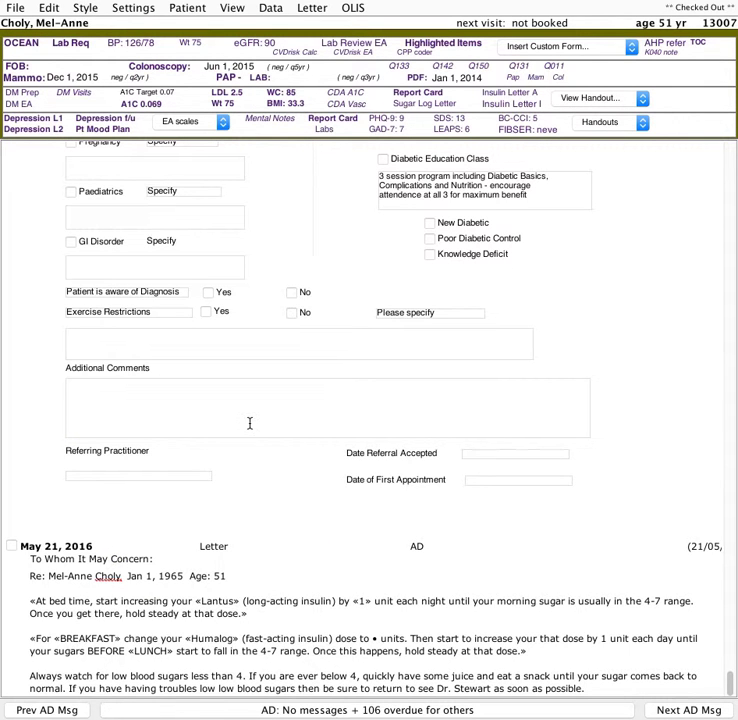
triple_click(36, 595)
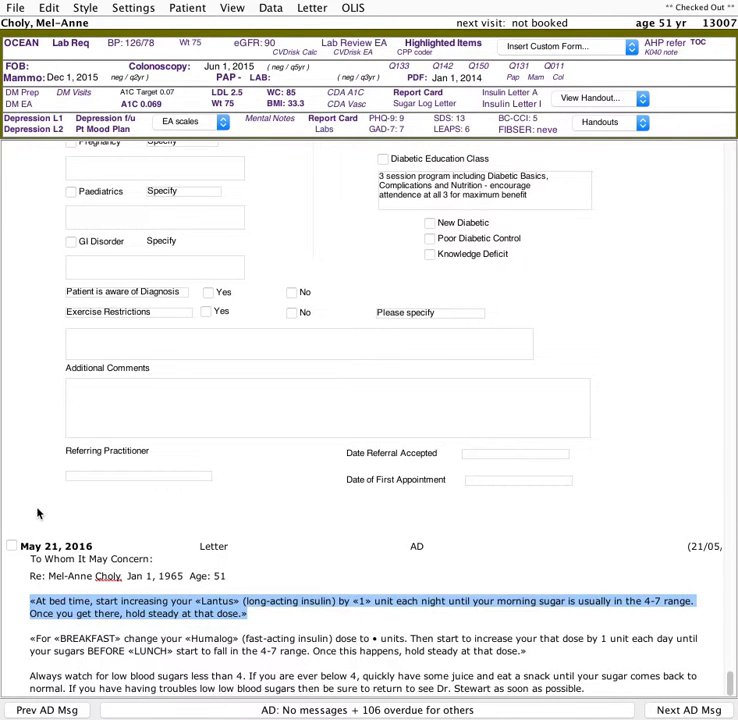
key("BackSpace")
key("BackSpace")
- In the letter, keep BREAKFAST and replace the insulin placeholder with Novorapid
key("Tab")
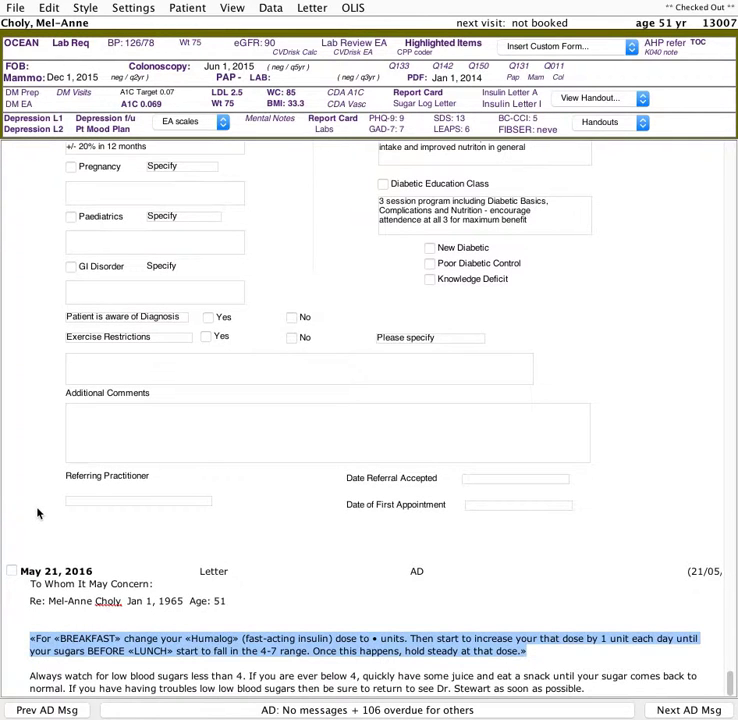
key("Tab")
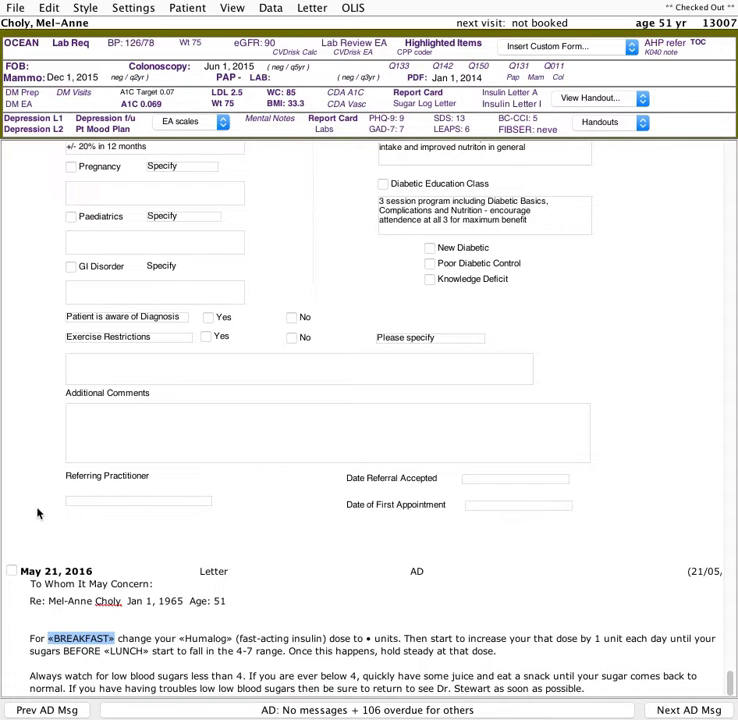
key("Tab")
type("No")
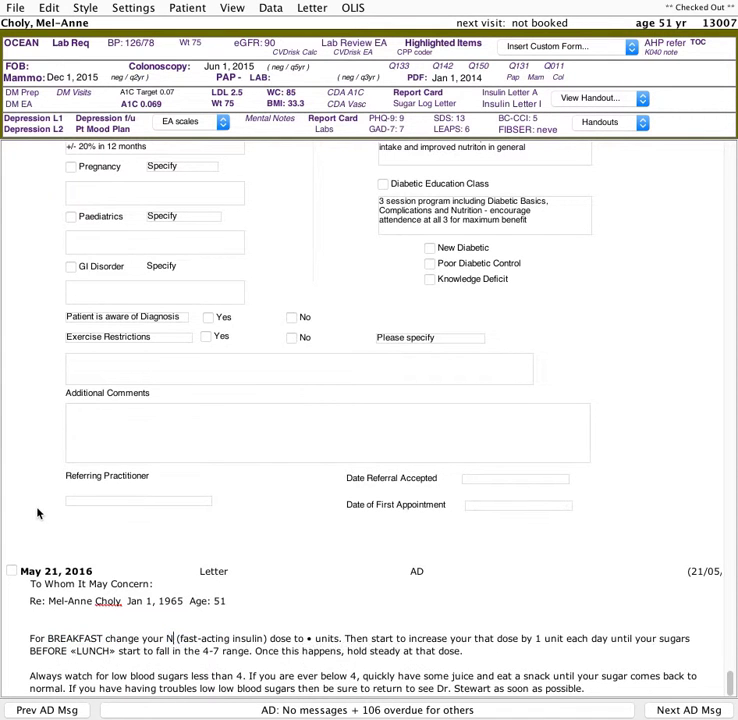
type("vorapid")
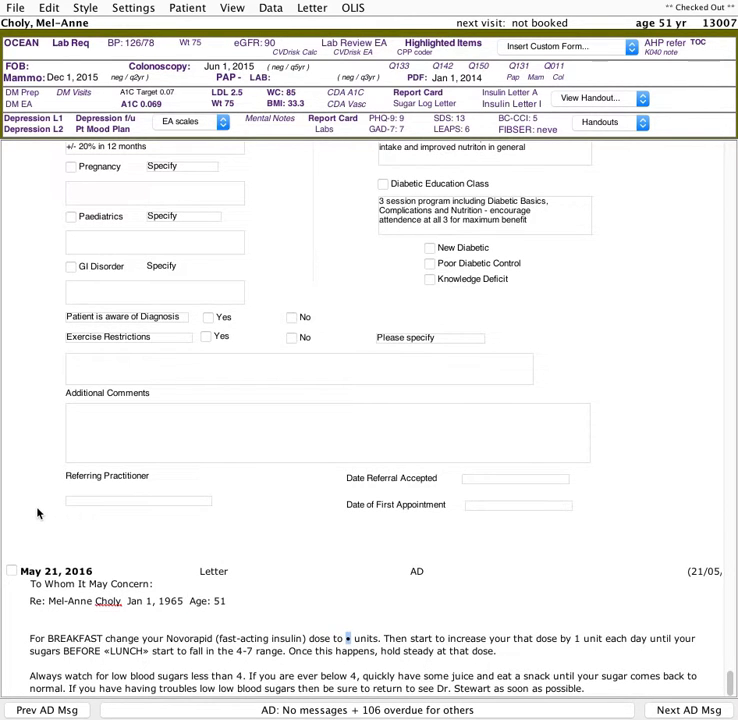
type("12")
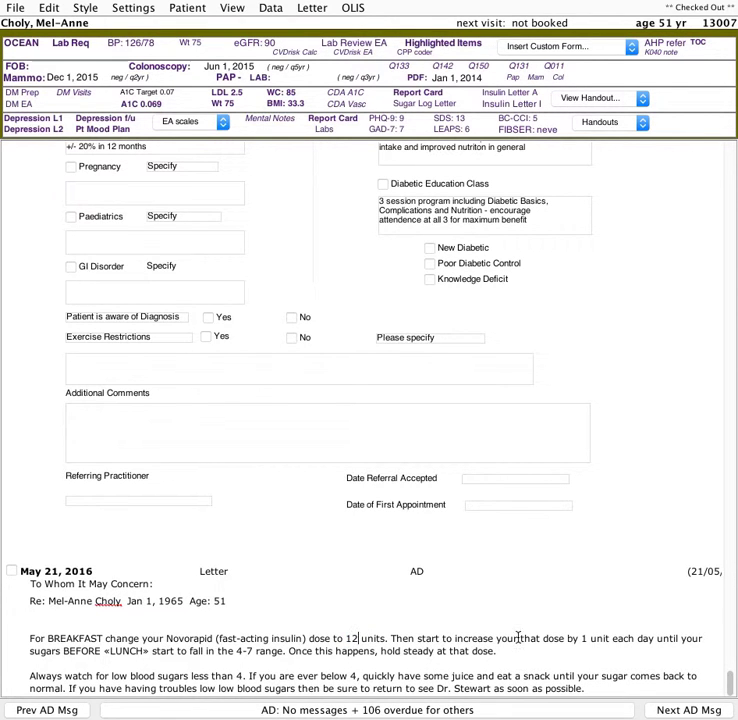
- Set the letter's breakfast Novorapid dose to 12 units and keep the LUNCH placeholder
key("Tab")
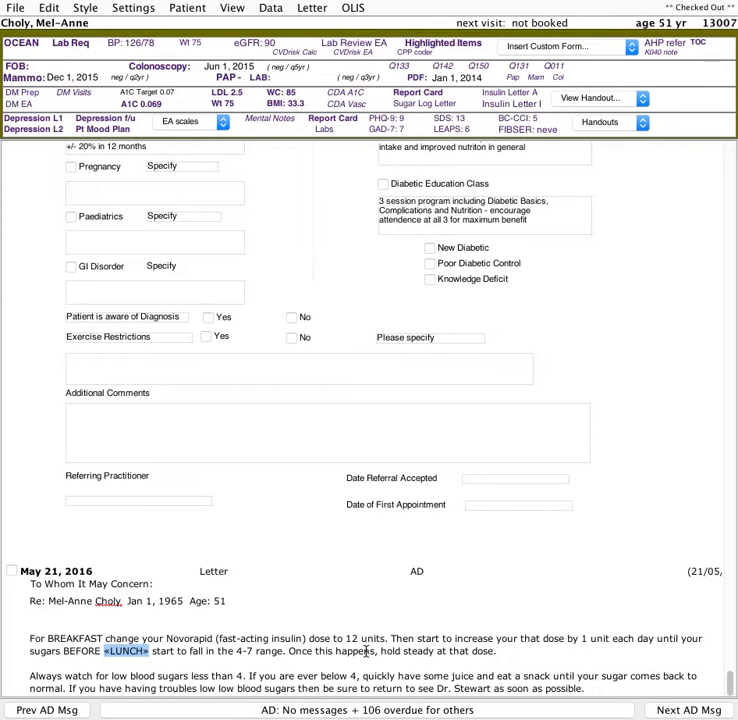
key("Tab")
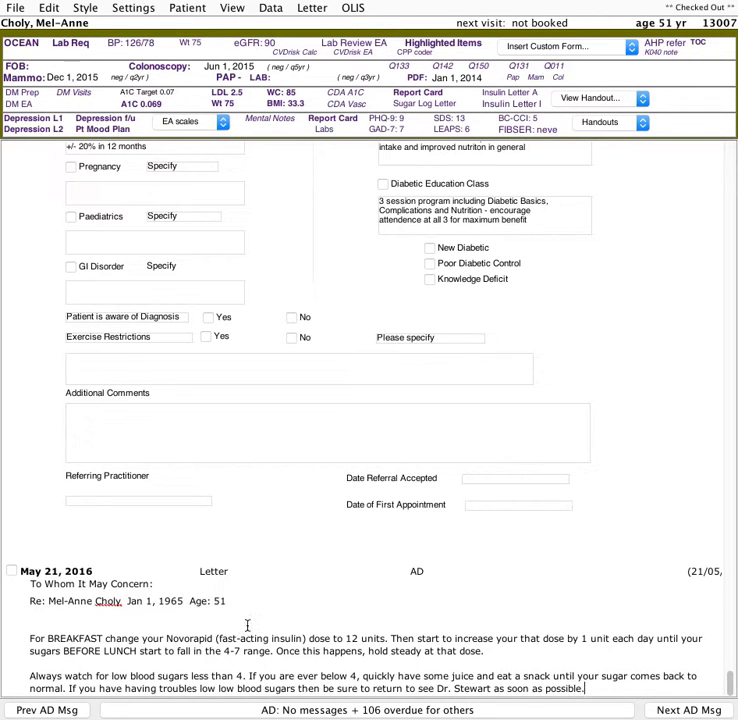
- Open the patient's blood pressure graph, review it, and close it
scroll(303, 628, "up", 15)
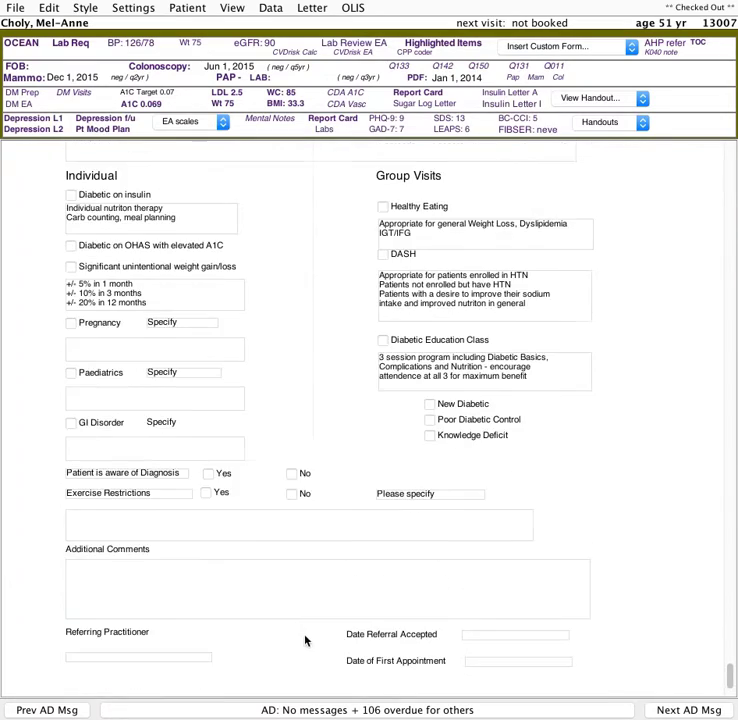
scroll(284, 565, "up", 10)
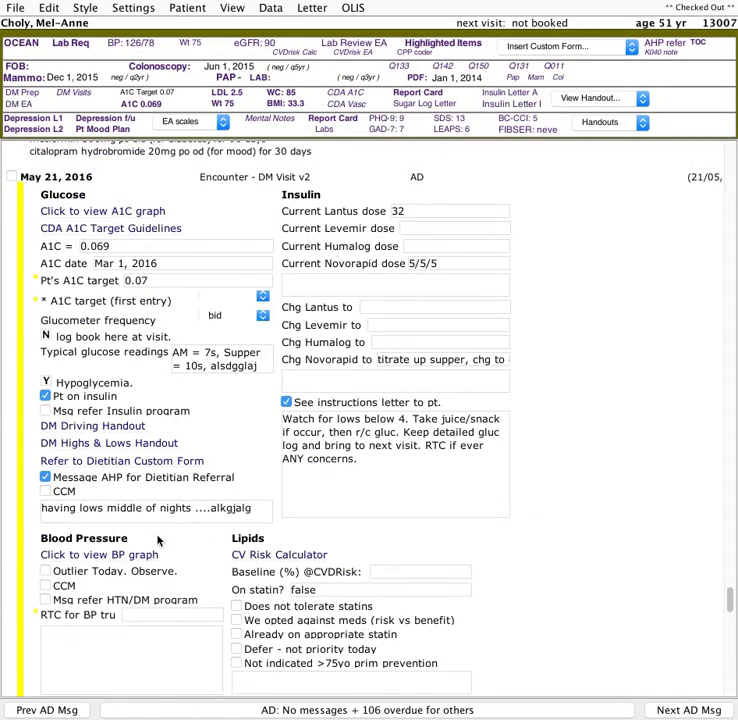
scroll(160, 539, "down", 3)
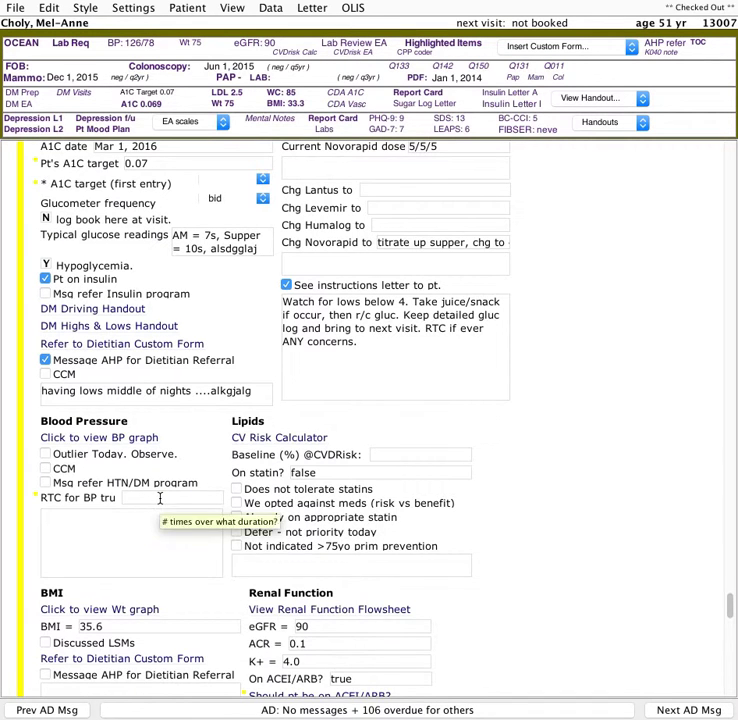
scroll(117, 458, "down", 2)
left_click(128, 361)
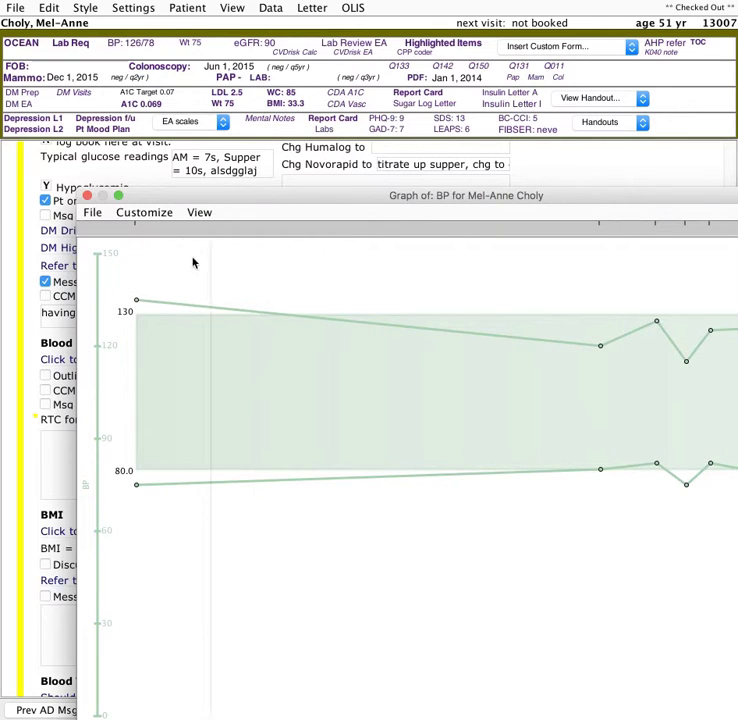
left_click(87, 195)
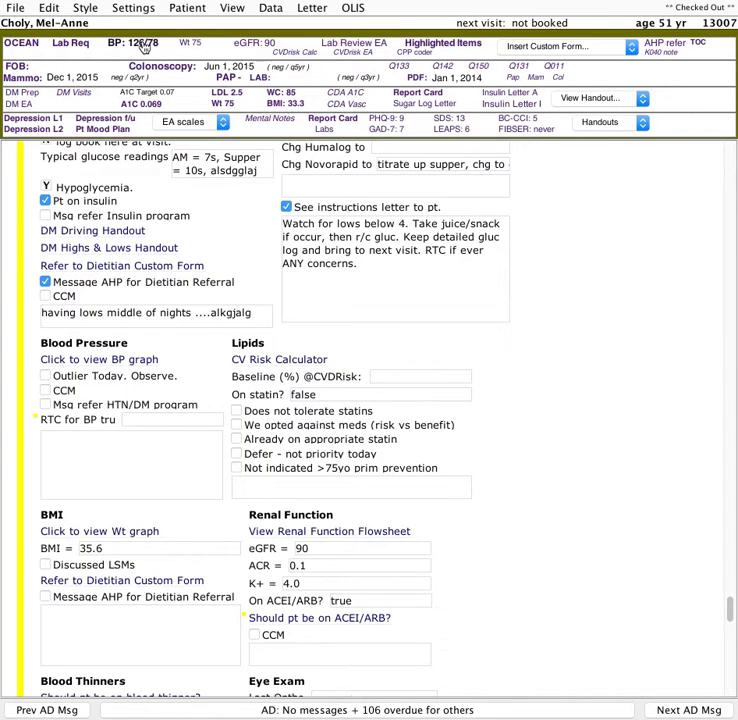
- Check CCM in the Blood Pressure section
left_click(145, 47)
left_click(93, 196)
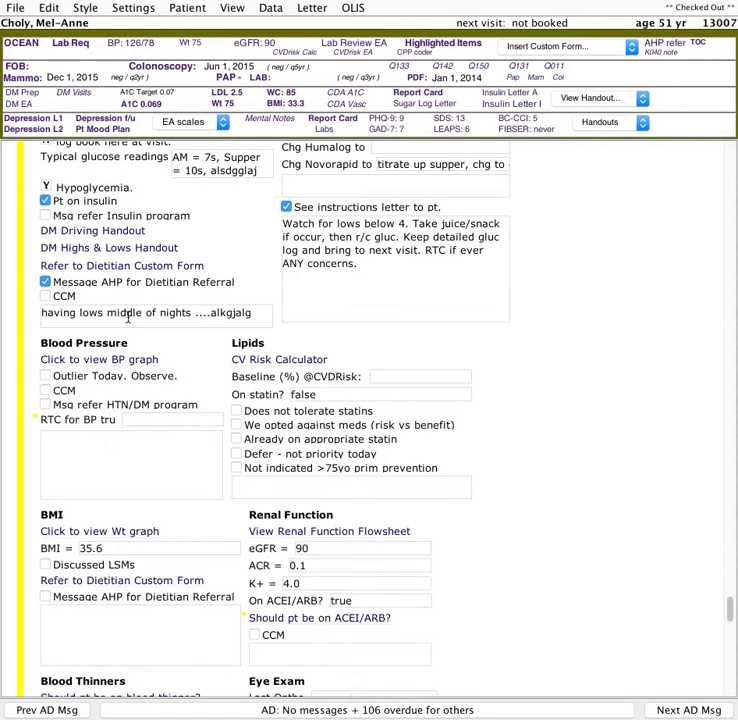
left_click(94, 377)
left_click(68, 392)
left_click(68, 392)
left_click(72, 377)
left_click(46, 391)
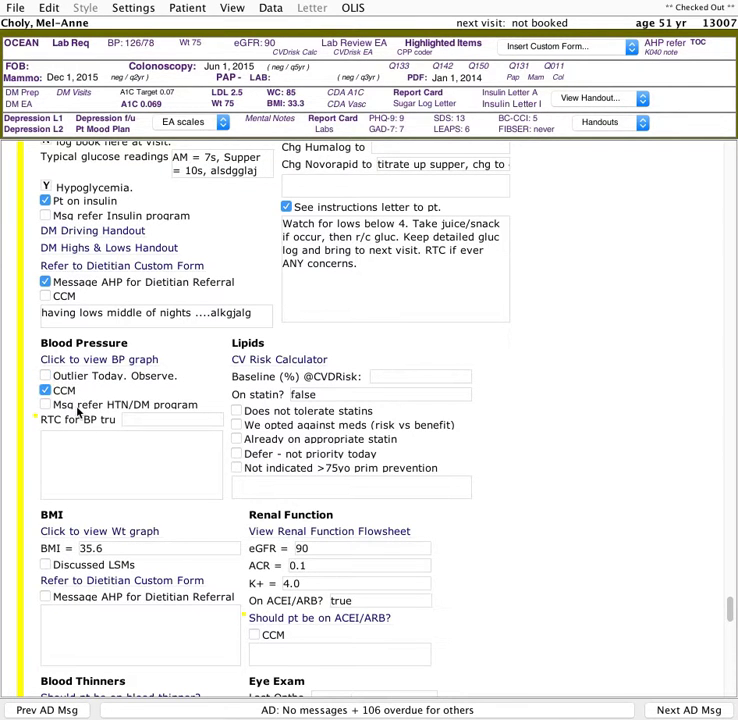
- Clear the CCM and HTN/DM program referral checkboxes in the Blood Pressure section
left_click(78, 407)
left_click(45, 404)
left_click(45, 390)
- Set the BP return-to-clinic to x 2 in 4 wks and enter adgdgsga in the blood pressure notes
left_click(172, 420)
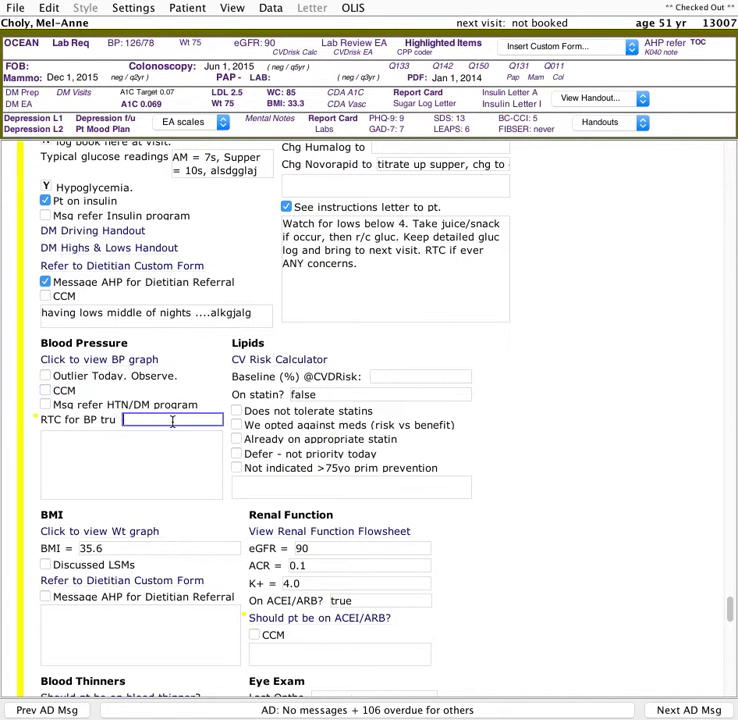
type("2")
key("BackSpace")
type("x 2 in 4 wks")
left_click(140, 458)
type("adgdgsga")
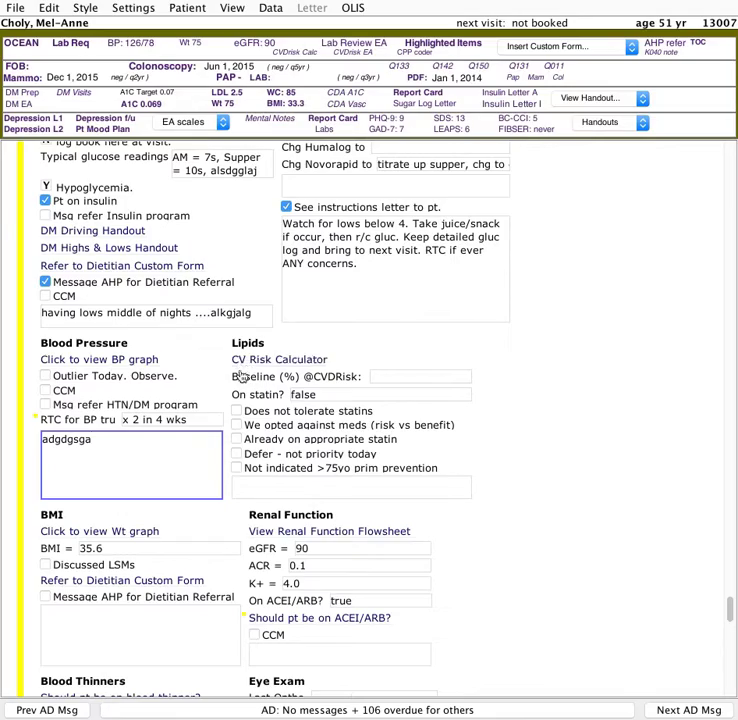
- Open the CV Risk Calculator and set gender to Male and systolic blood pressure to 124 mmHg
left_click(247, 366)
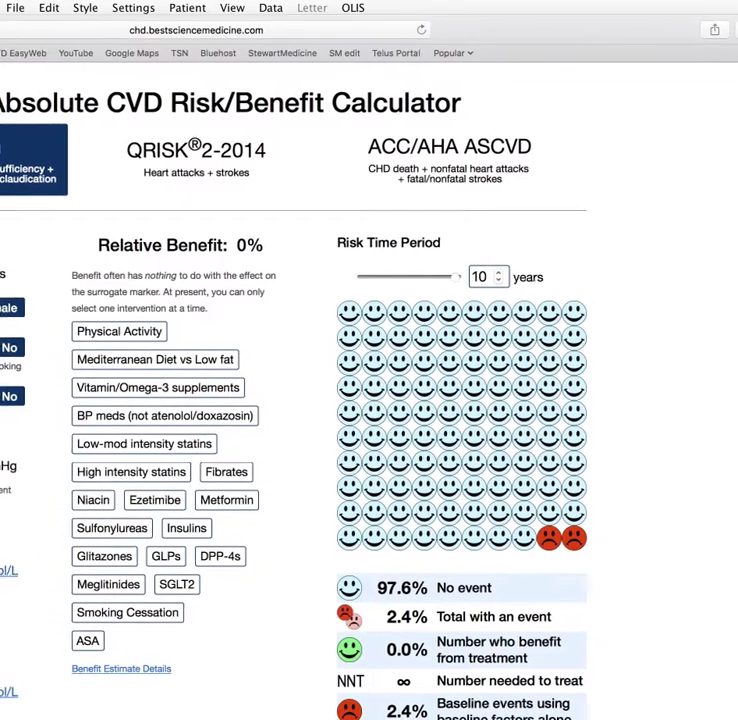
left_click_drag(0, 17, 63, 212)
left_click_drag(217, 226, 187, 101)
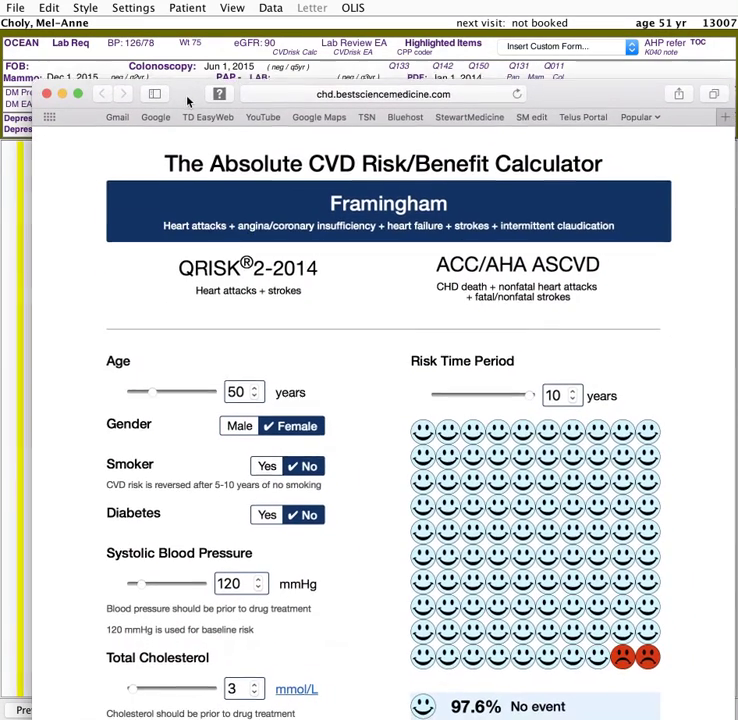
left_click(246, 416)
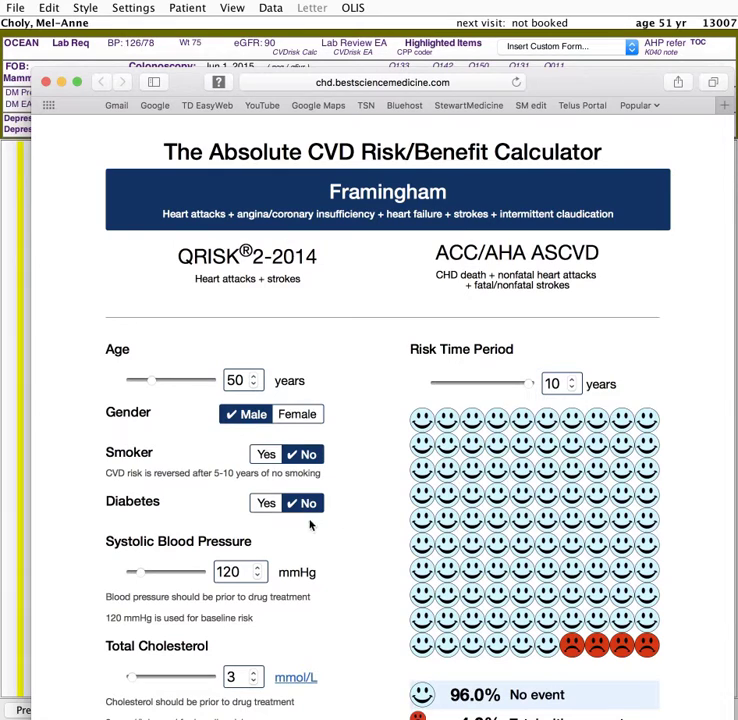
left_click(258, 574)
left_click(258, 574)
scroll(272, 560, "down", 5)
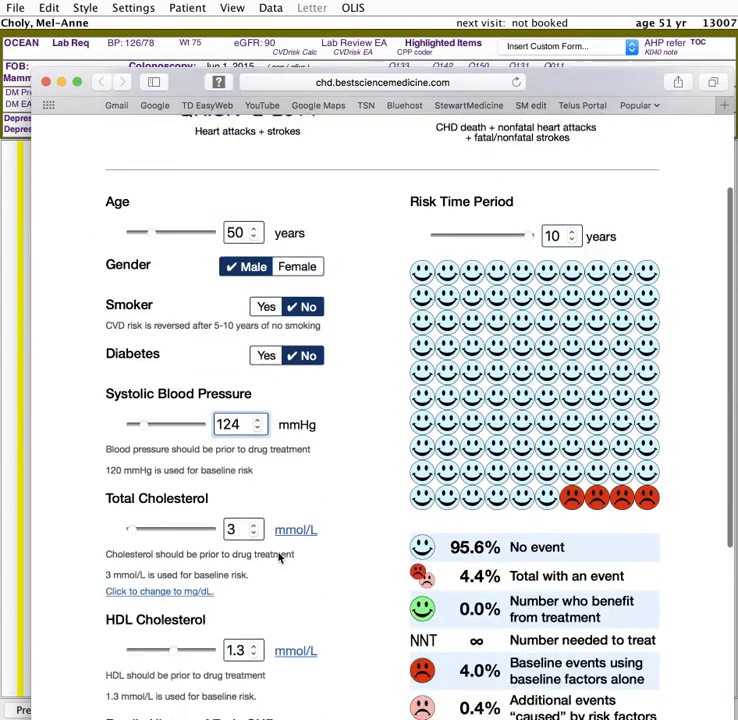
scroll(287, 545, "down", 5)
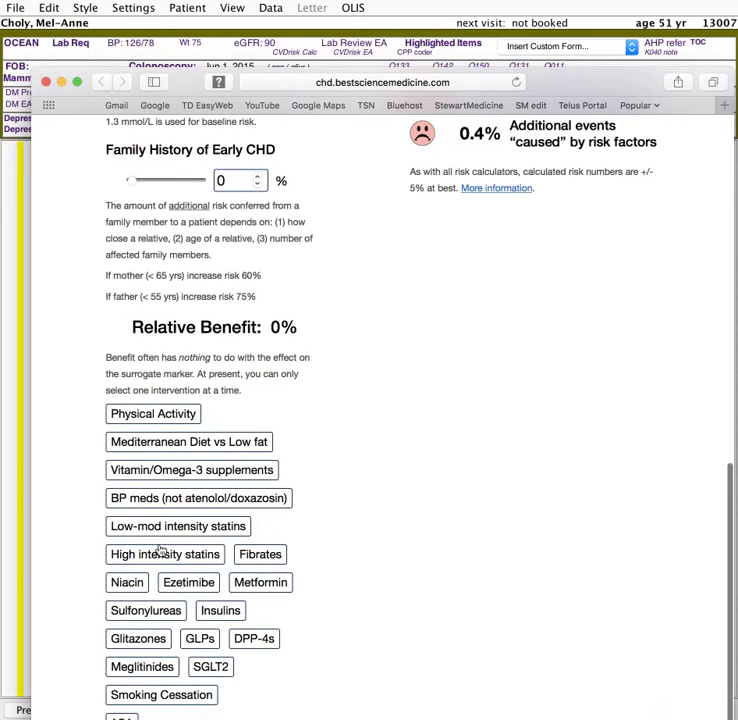
scroll(162, 672, "down", 1)
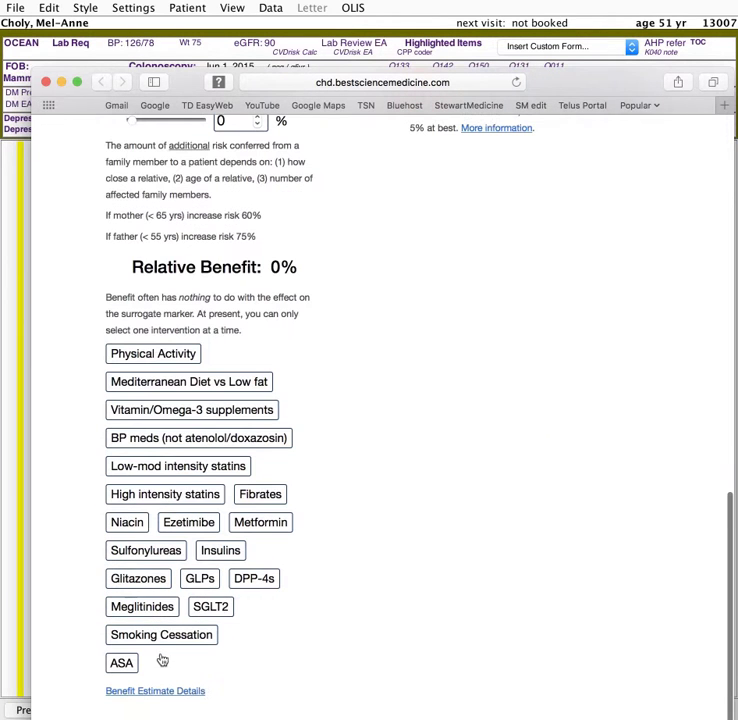
- Select the low-mod intensity statins intervention, review the risk results, and close the calculator
left_click(137, 466)
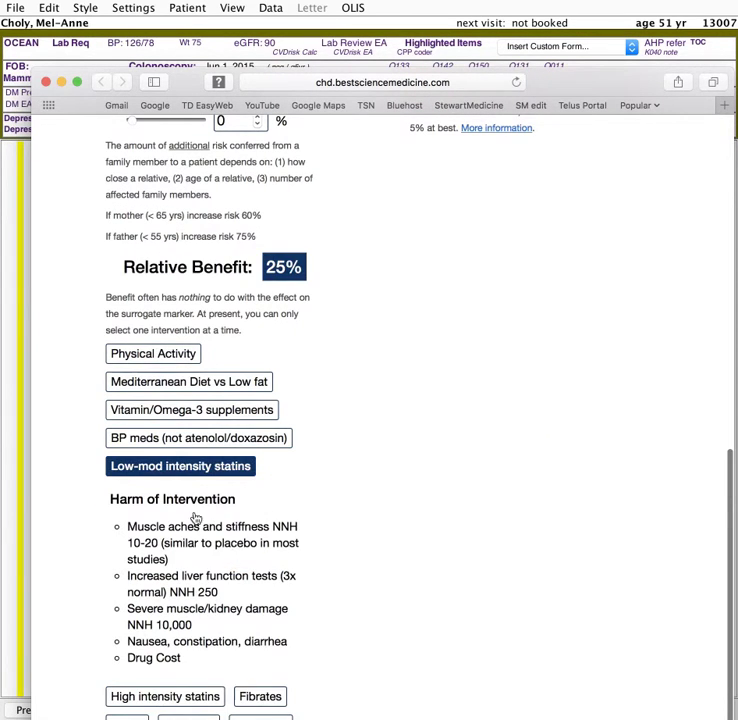
scroll(252, 366, "up", 5)
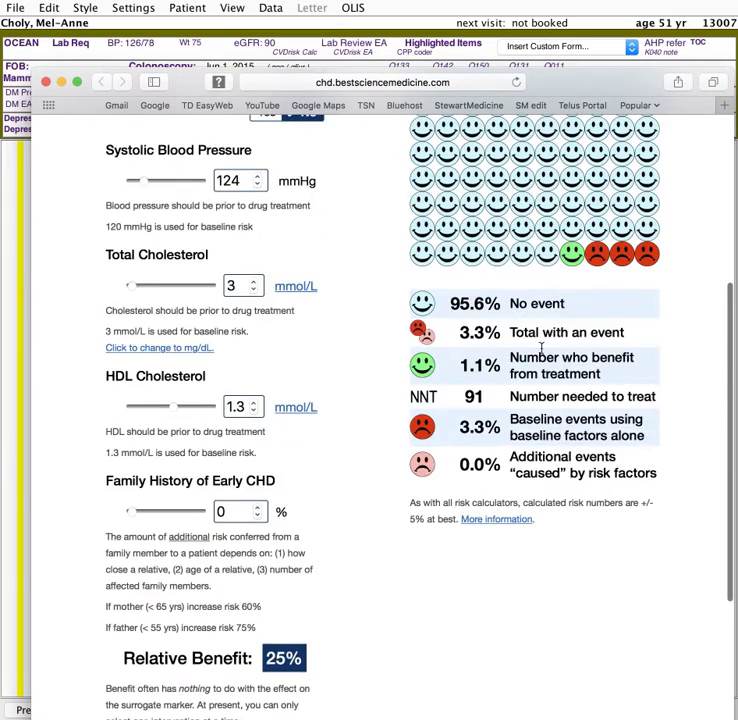
scroll(477, 370, "up", 3)
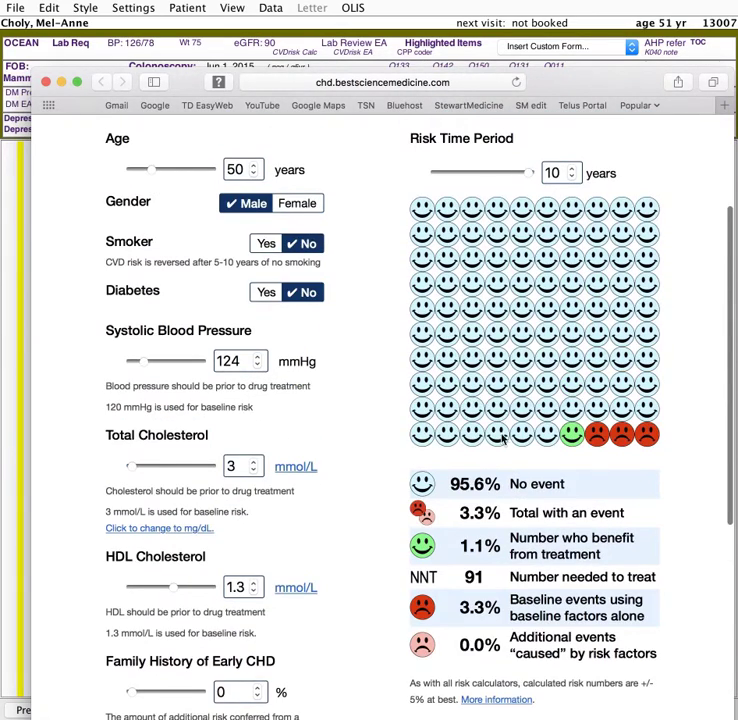
scroll(476, 360, "up", 2)
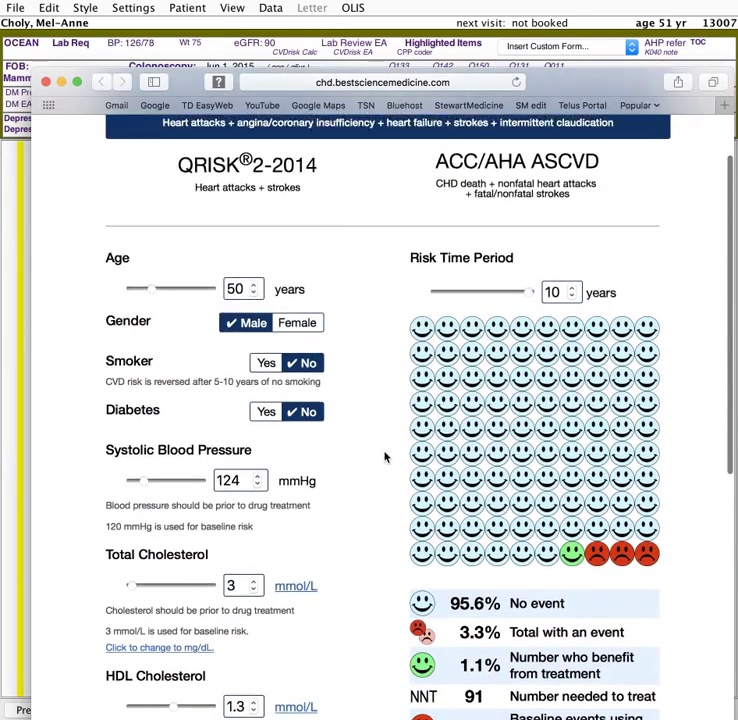
left_click(45, 83)
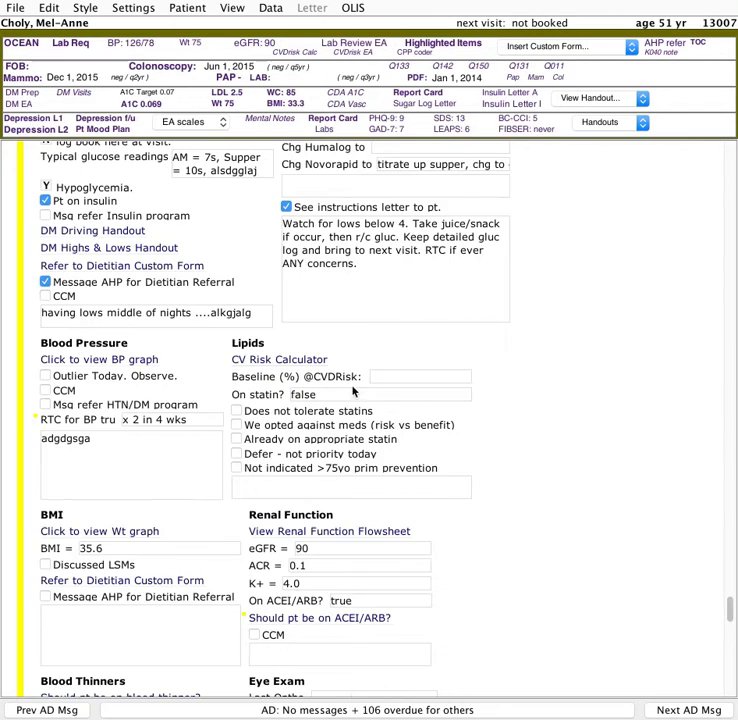
- Enter 30 as the baseline CVD risk percentage under Lipids
scroll(354, 390, "up", 5)
scroll(354, 390, "down", 3)
scroll(354, 393, "down", 1)
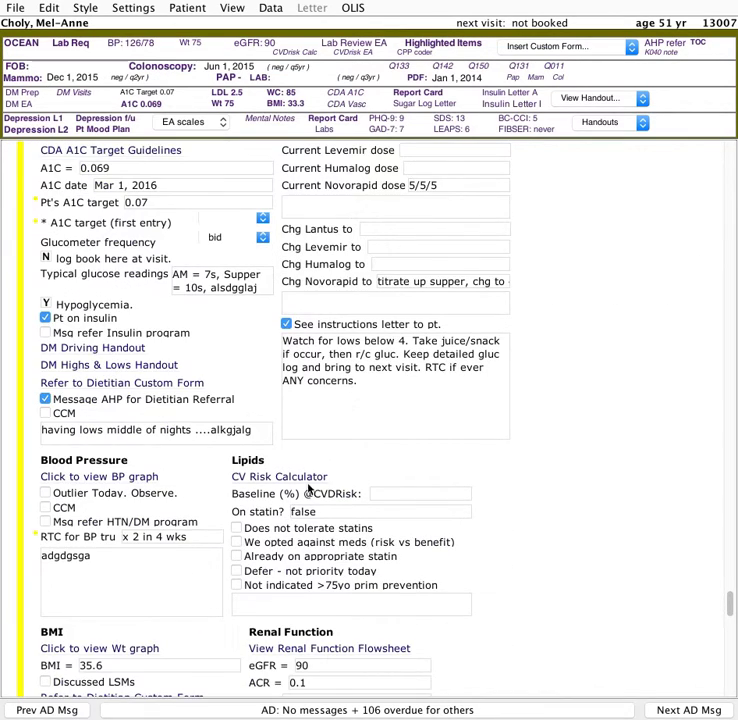
scroll(360, 470, "down", 3)
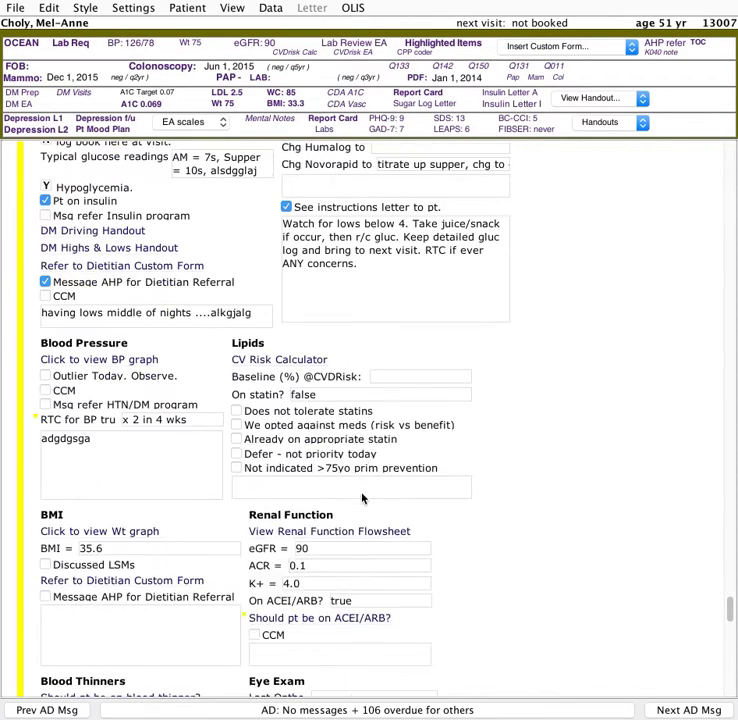
left_click(386, 375)
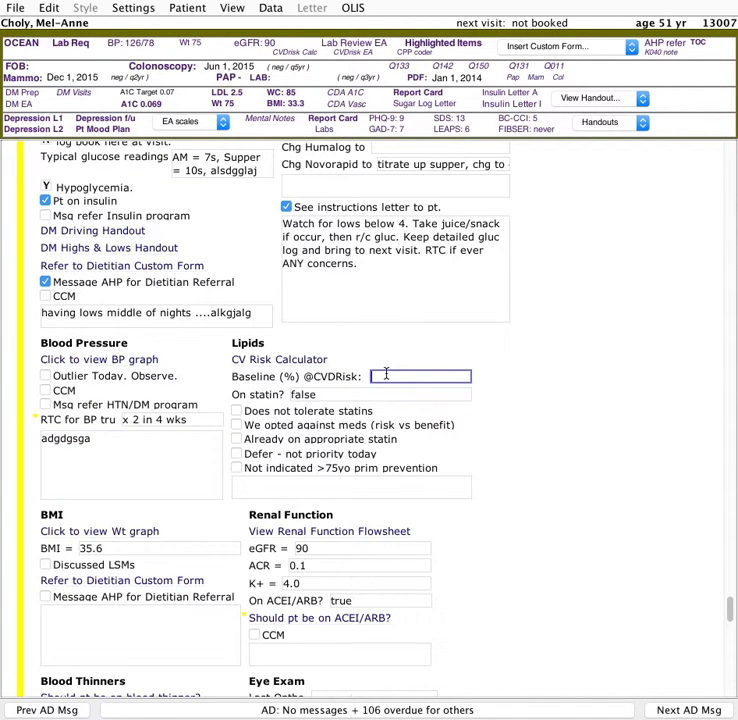
type("30")
- Check 'We opted against meds (risk vs benefit)' as the statin decision under Lipids
left_click(237, 439)
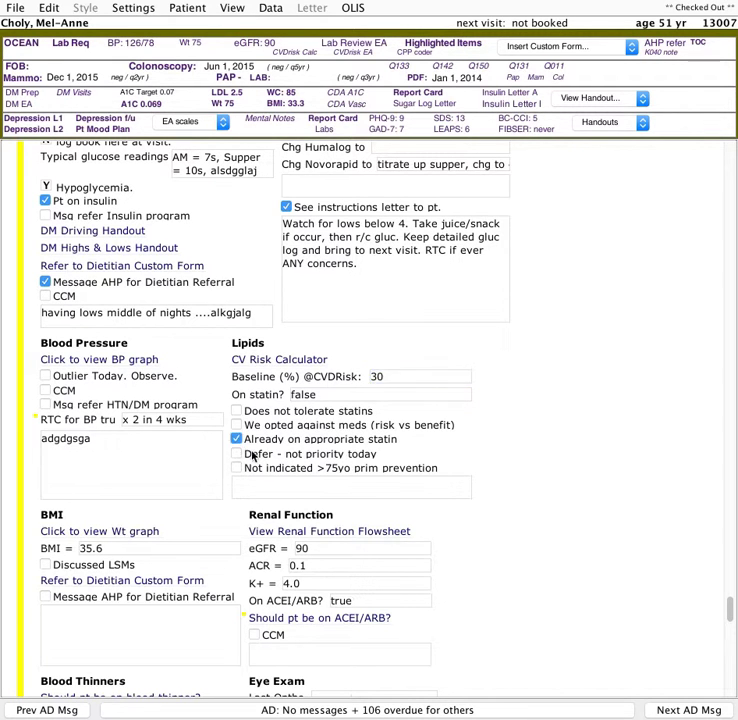
left_click(238, 440)
left_click(236, 410)
left_click(236, 410)
left_click(237, 426)
scroll(310, 430, "down", 3)
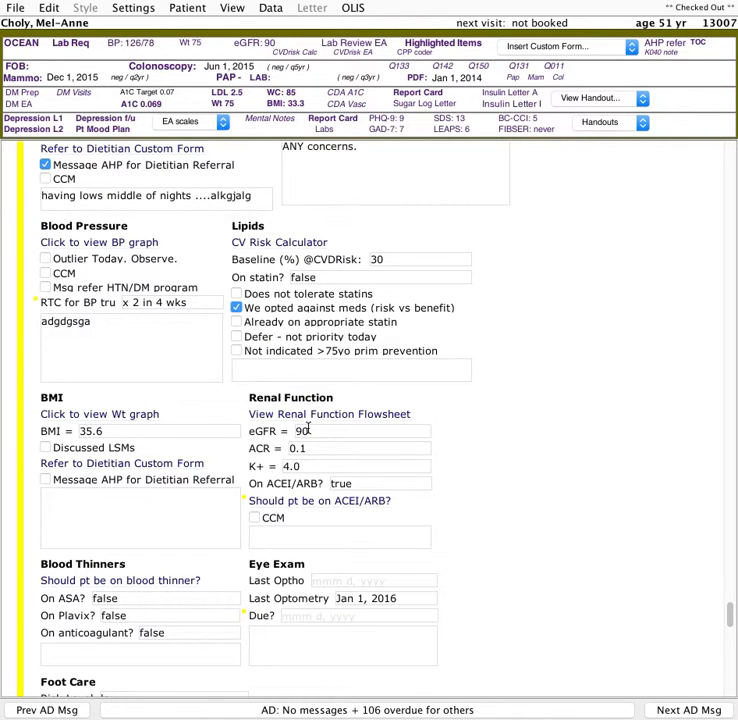
- Open and close the patient's weight graph and waist circumference graph
scroll(310, 426, "down", 3)
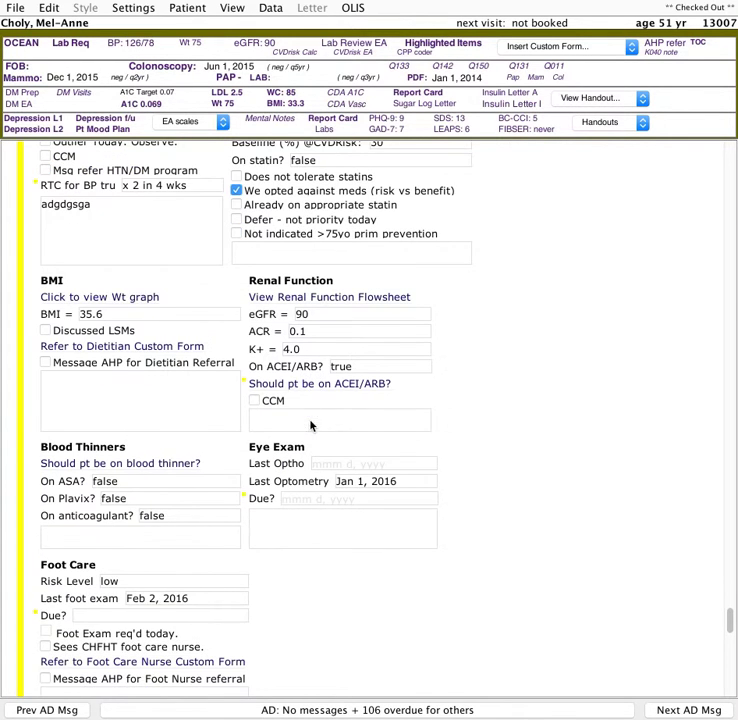
left_click(112, 302)
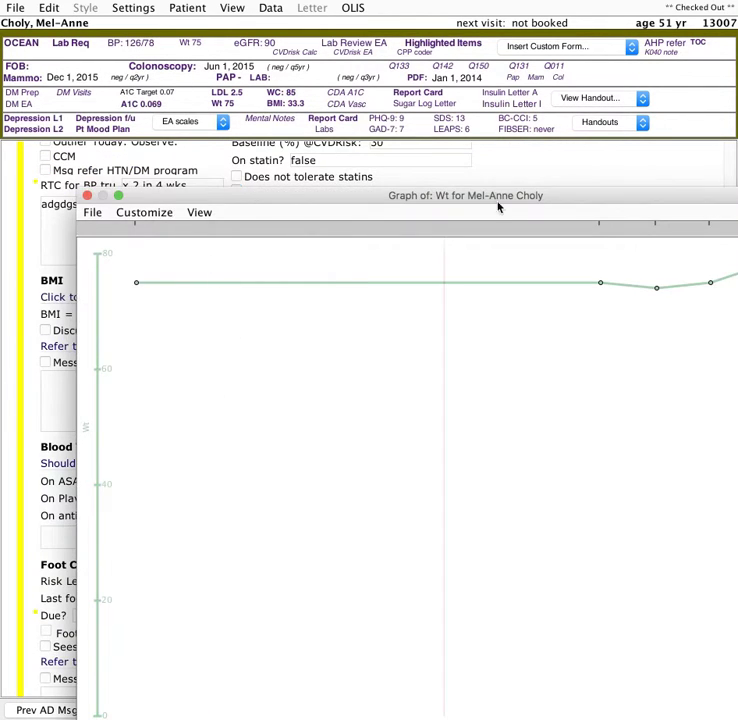
left_click_drag(497, 196, 160, 193)
left_click(69, 194)
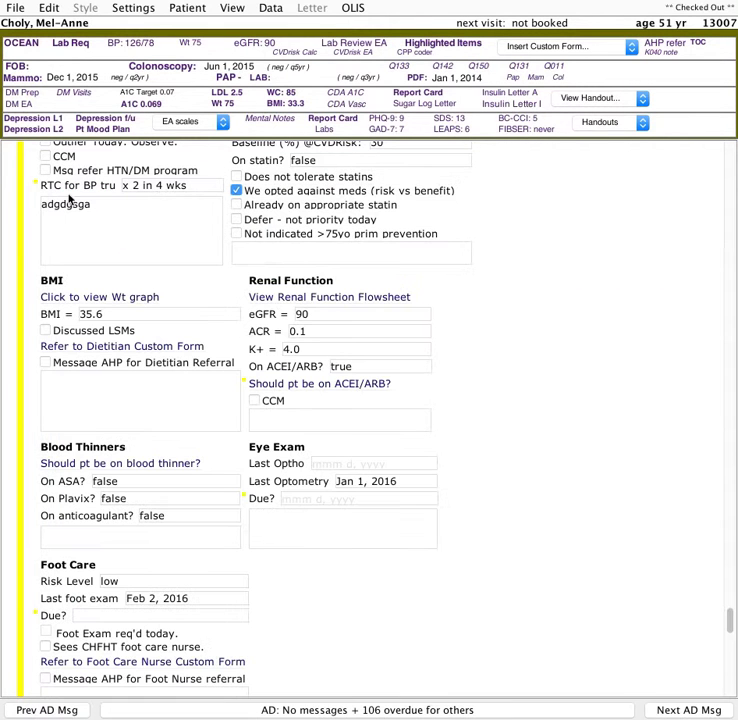
left_click(284, 95)
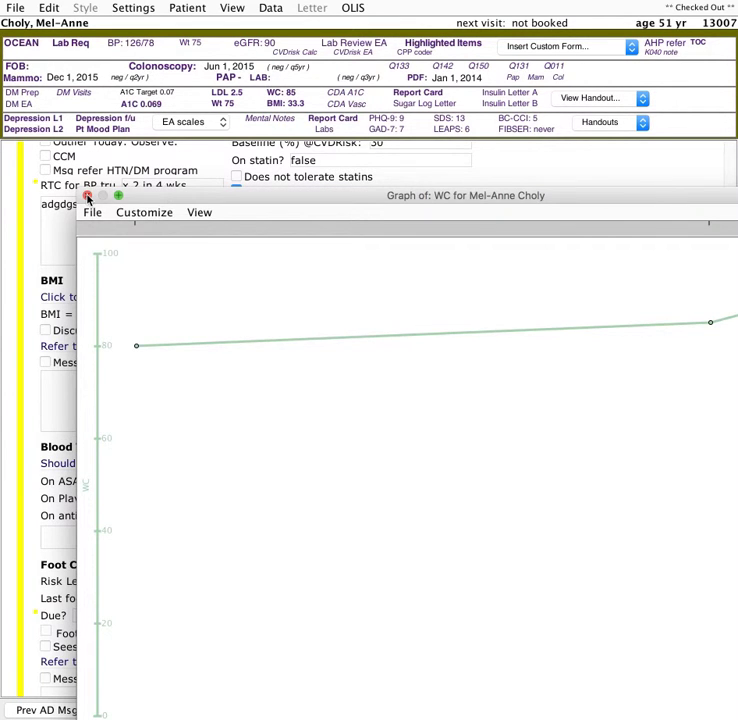
left_click(87, 196)
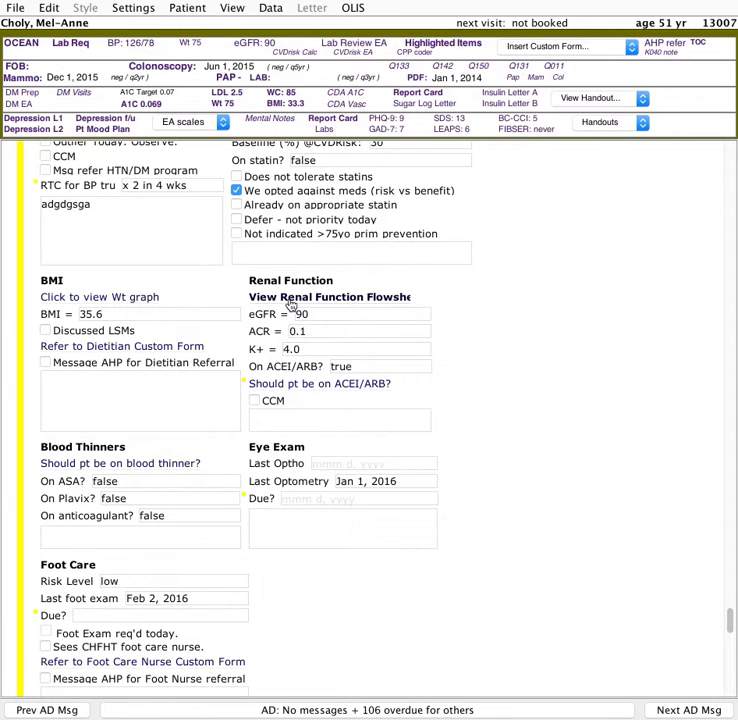
- Open the renal function flowsheet, view the creatinine and eGFR graphs, and close it
left_click(290, 304)
left_click_drag(205, 185, 440, 358)
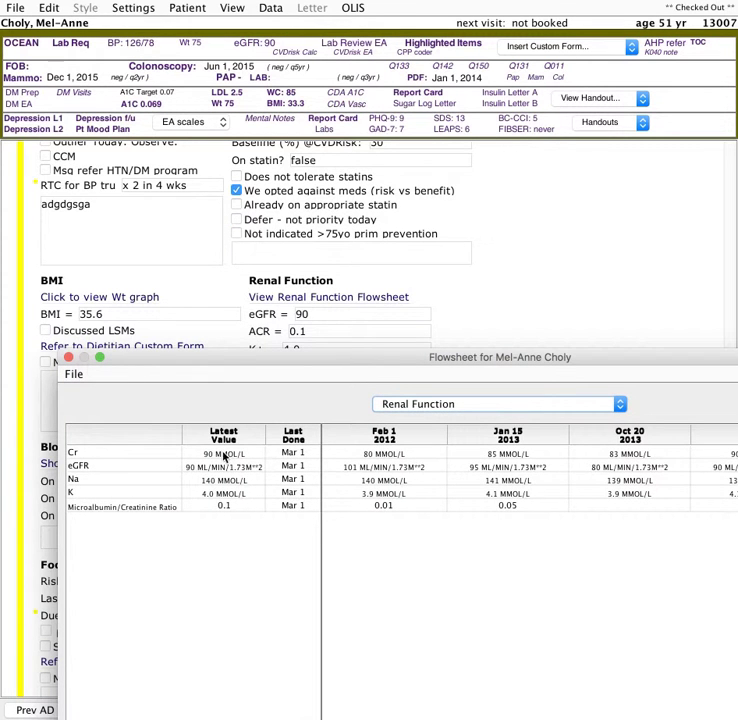
double_click(225, 456)
left_click_drag(379, 203, 305, 208)
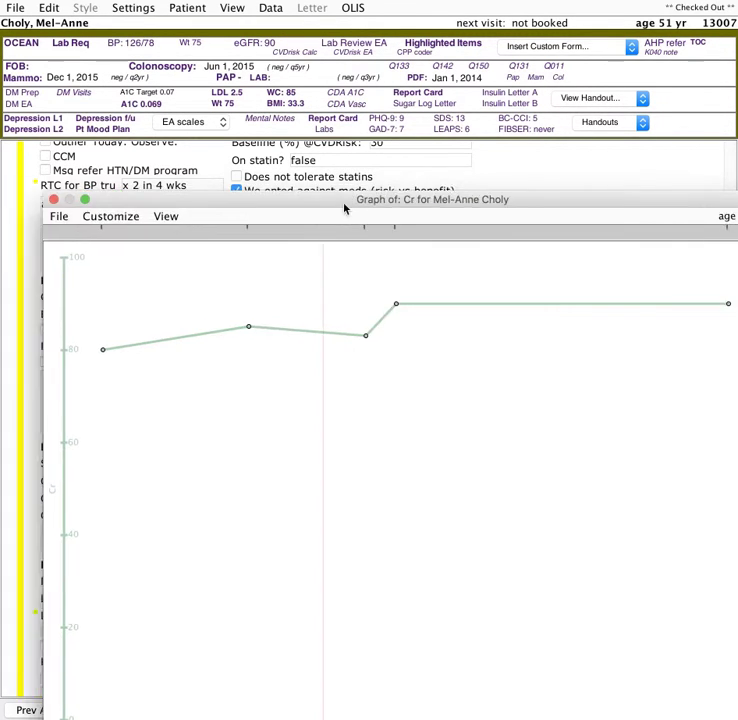
left_click(77, 204)
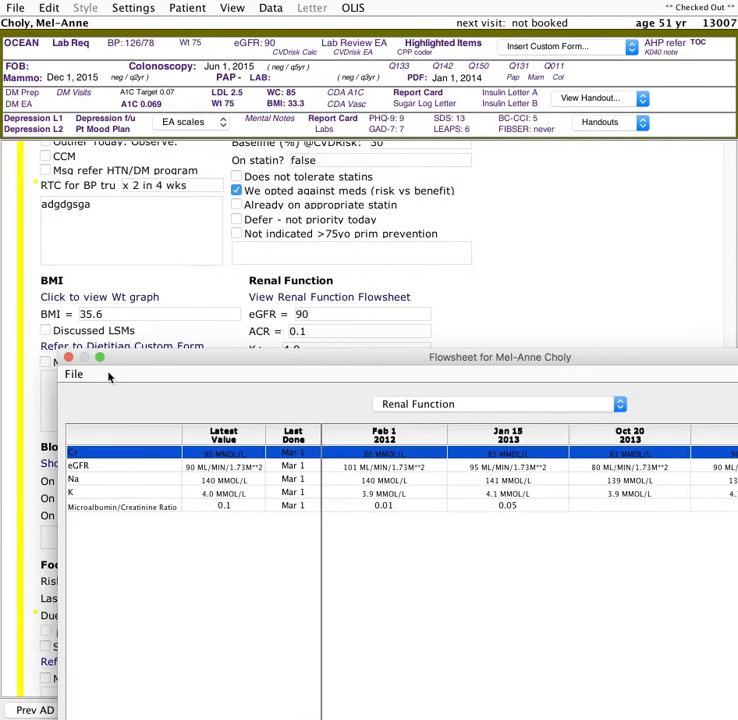
double_click(110, 470)
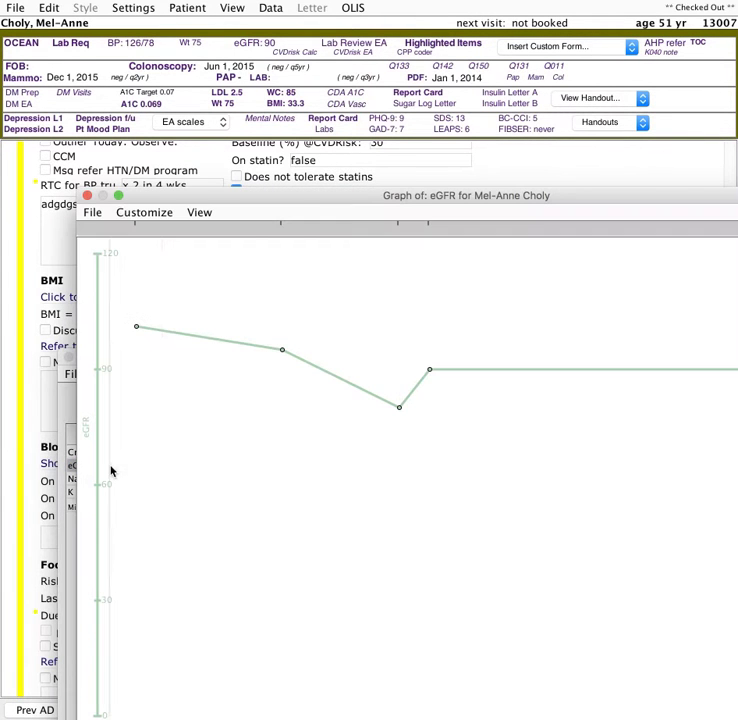
left_click(87, 196)
left_click(55, 339)
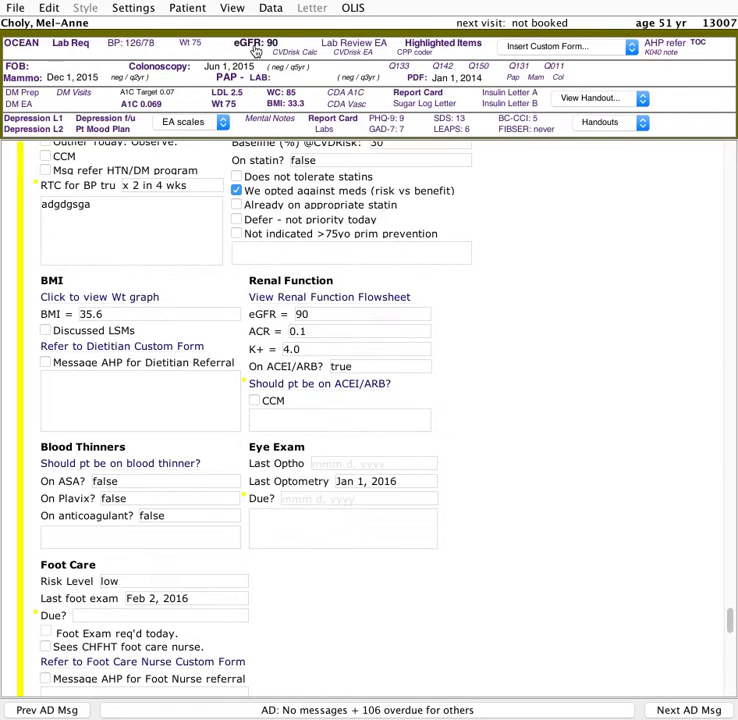
- Review the eGFR graph from the chart header and the On ACEI/ARB entry
left_click(255, 45)
left_click_drag(292, 364, 274, 295)
left_click(47, 285)
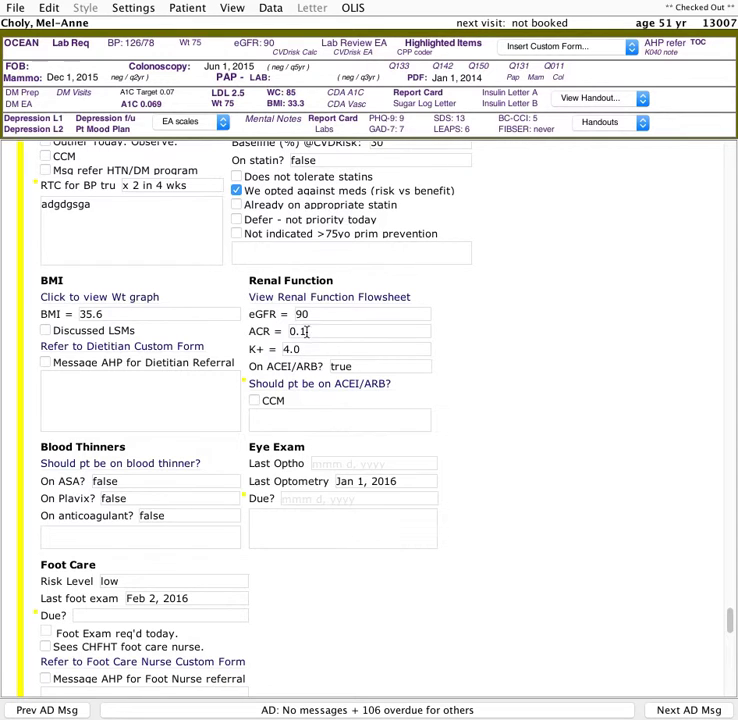
left_click(352, 368)
left_click(333, 368)
left_click_drag(364, 367, 330, 370)
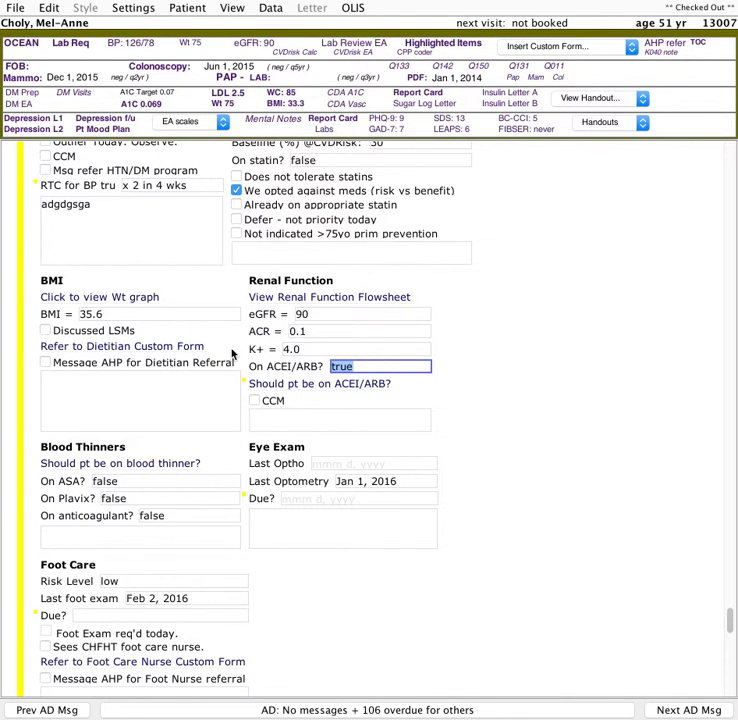
- Open the 'Should pt be on ACEI/ARB?' vascular protection guideline
left_click(305, 419)
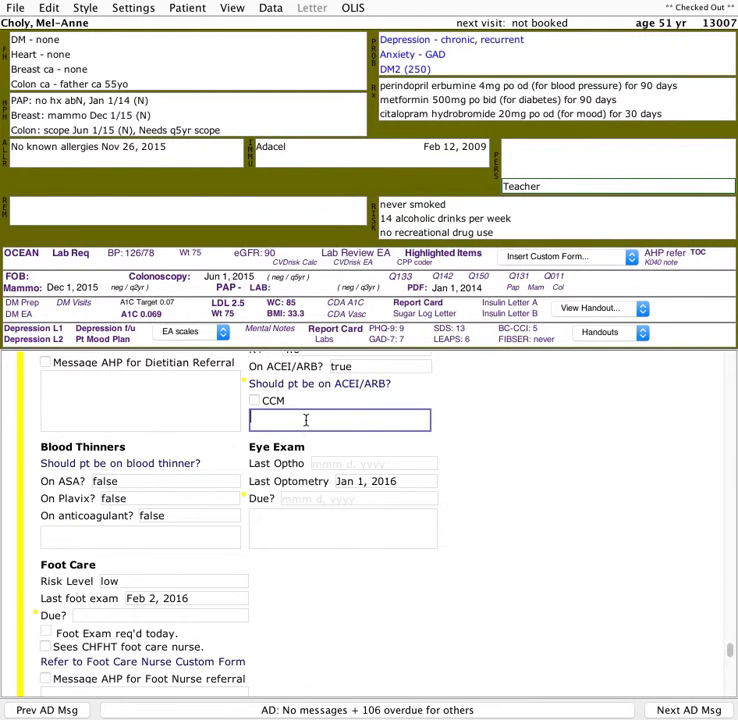
key("super+y")
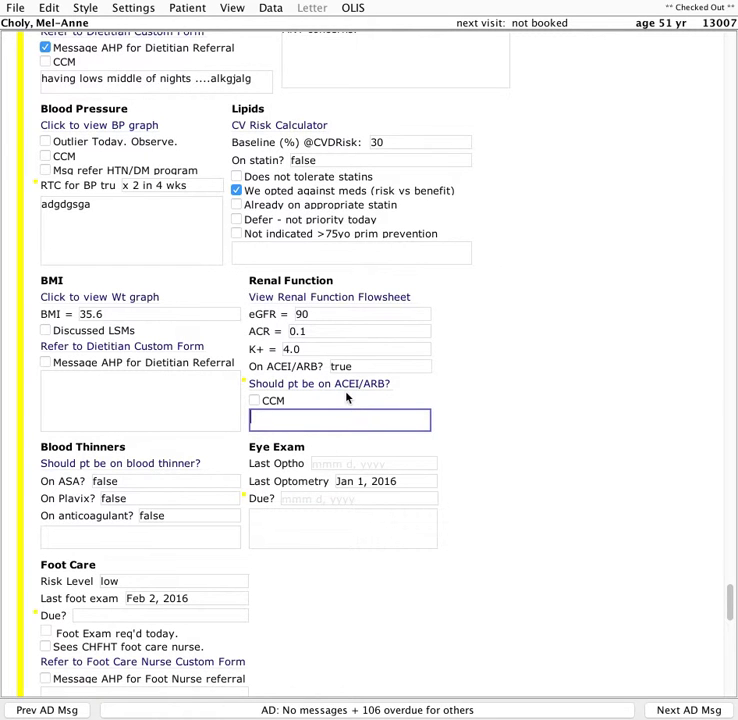
key("super+y")
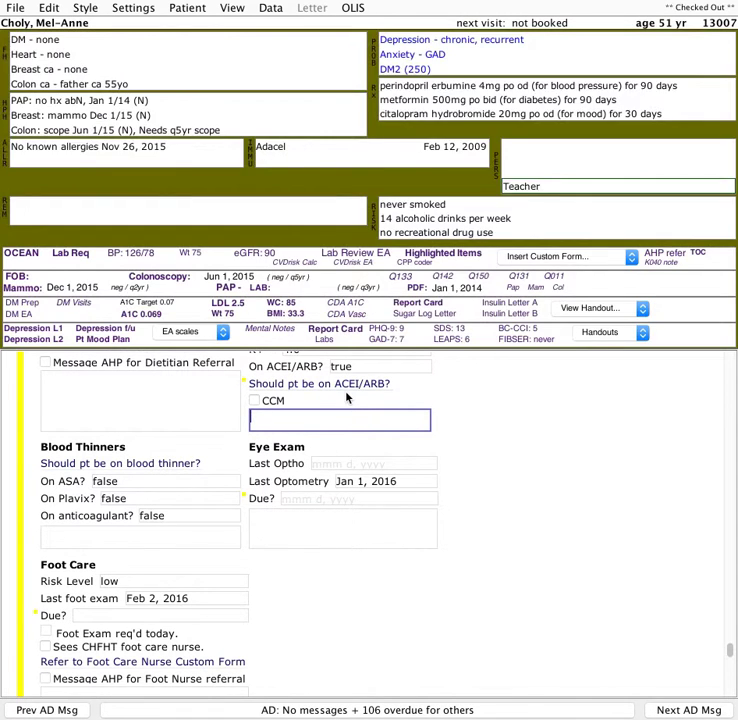
key("super+y")
scroll(346, 397, "up", 5)
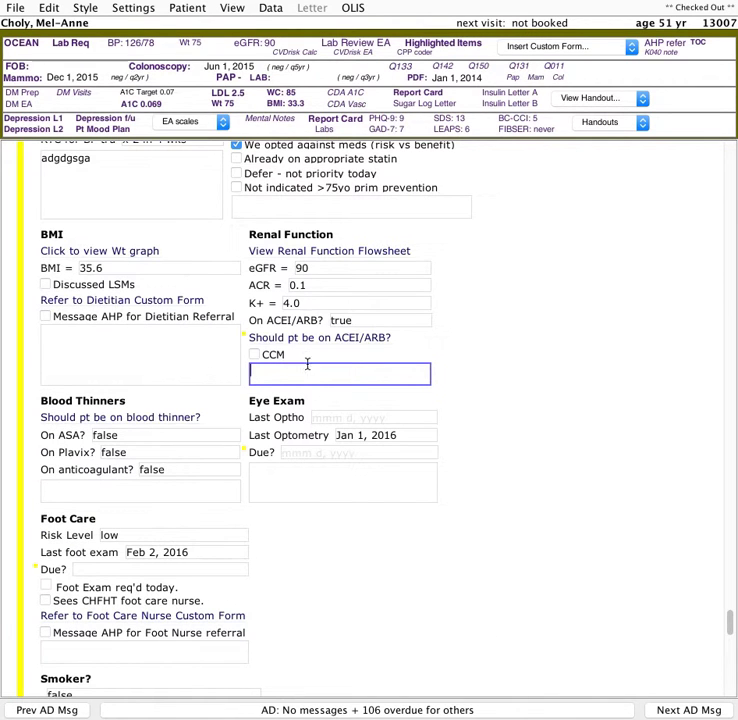
left_click(352, 336)
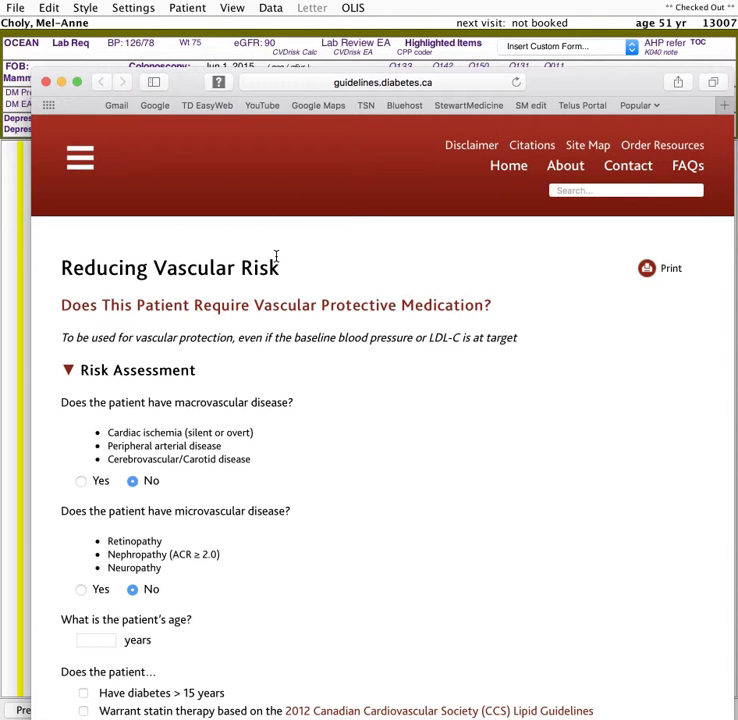
- Fill the vascular risk assessment with macrovascular and microvascular disease as Yes and age 60, then close the guideline window
scroll(227, 457, "down", 3)
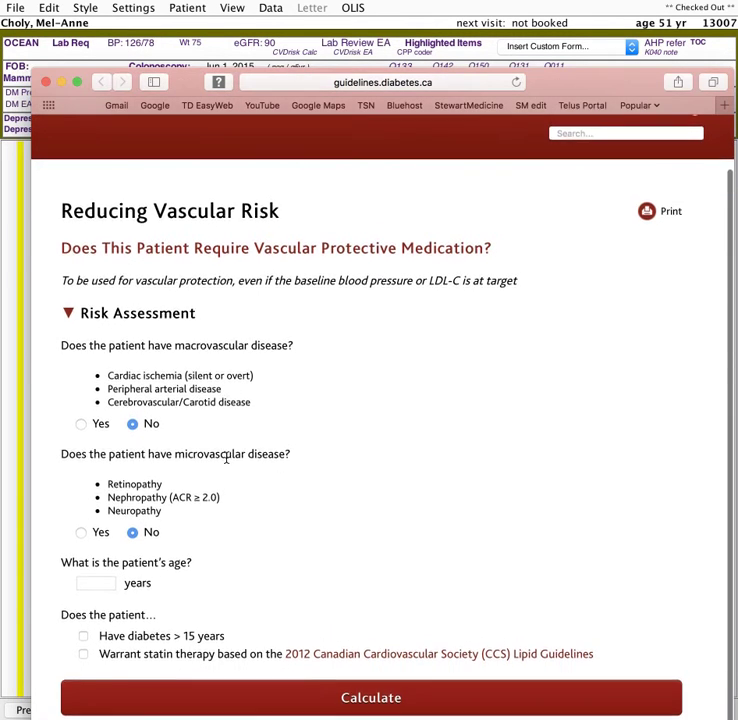
scroll(227, 457, "up", 2)
left_click(83, 459)
left_click(84, 566)
left_click(93, 618)
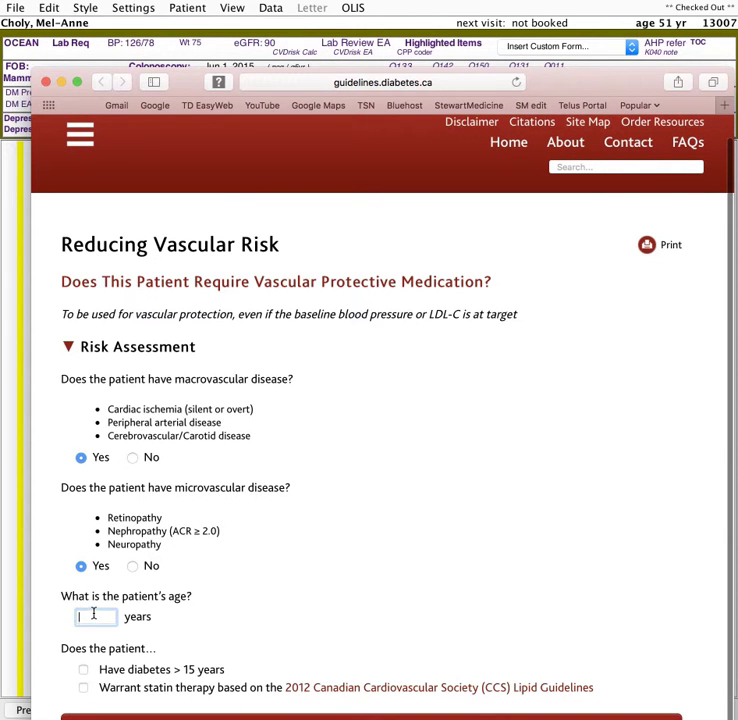
scroll(125, 605, "down", 1)
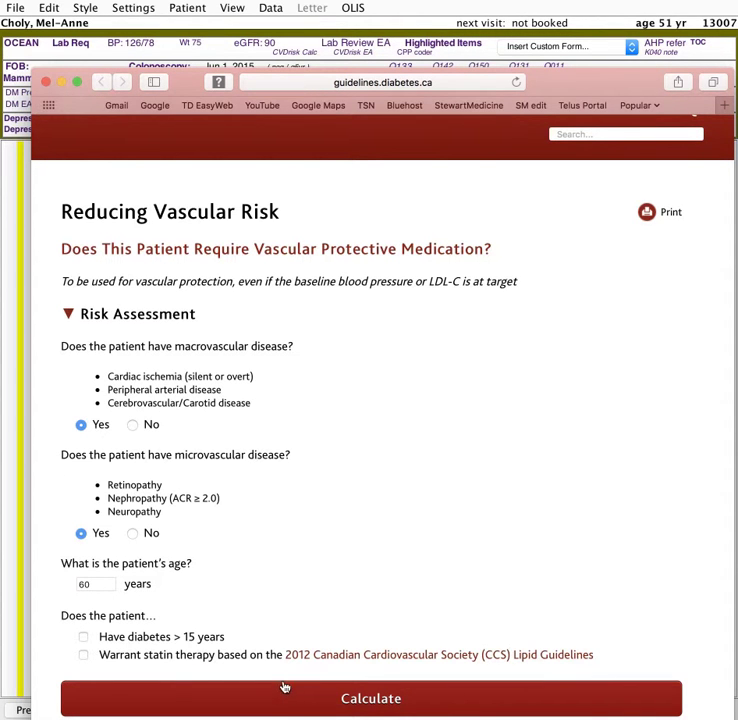
left_click(45, 87)
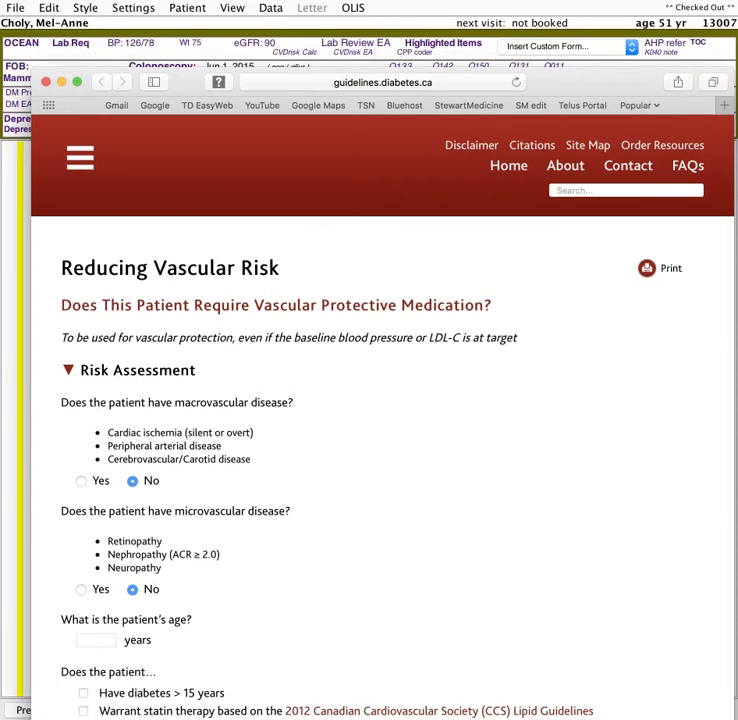
left_click(46, 81)
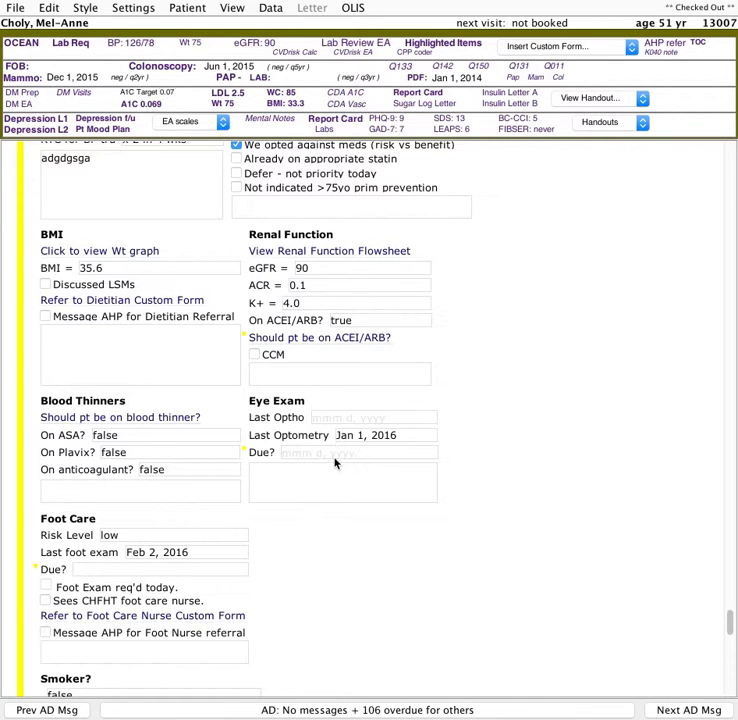
- Mark that a foot exam is required today
mouse_move(330, 457)
scroll(313, 486, "down", 3)
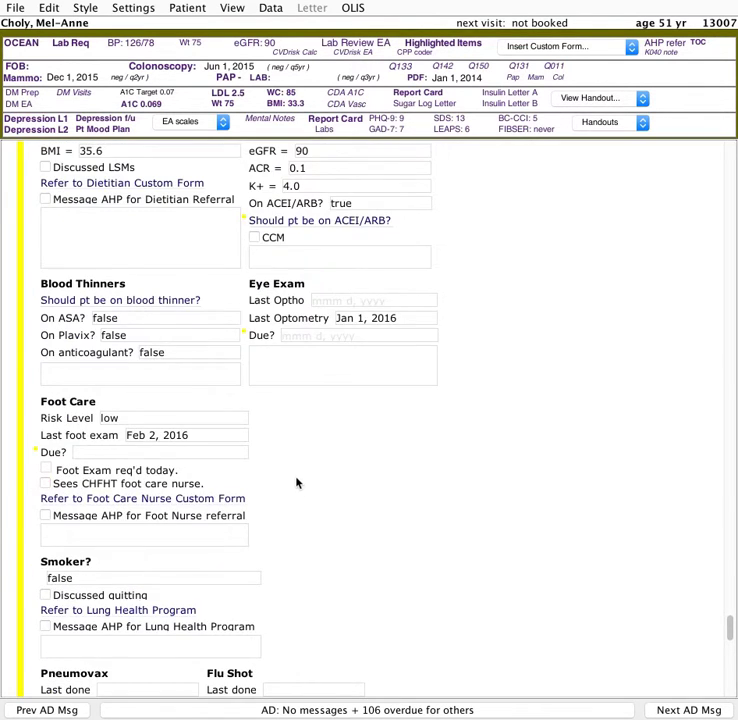
scroll(296, 481, "down", 1)
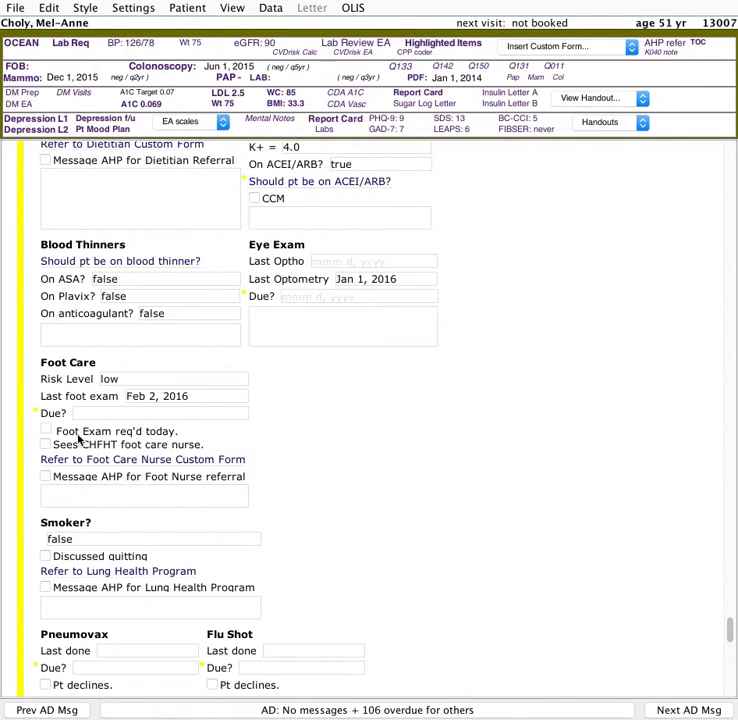
left_click(46, 431)
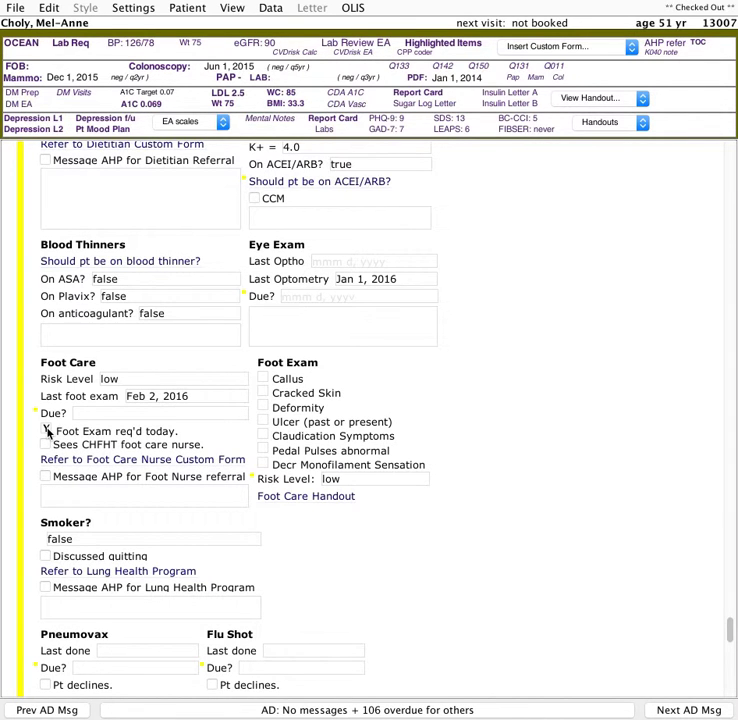
- Record the foot exam findings as negative, with decreased monofilament sensation as positive
left_click(263, 393)
left_click(263, 408)
left_click(263, 422)
left_click(263, 465)
left_click(263, 451)
left_click(263, 422)
left_click(263, 436)
left_click(263, 422)
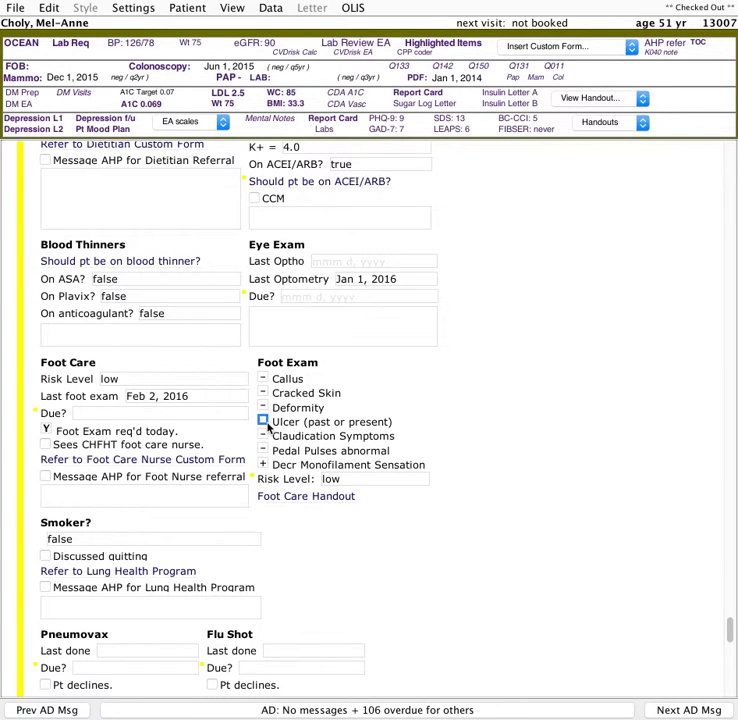
- Open the Foot Care Handout, reposition its window, and close it
left_click(307, 498)
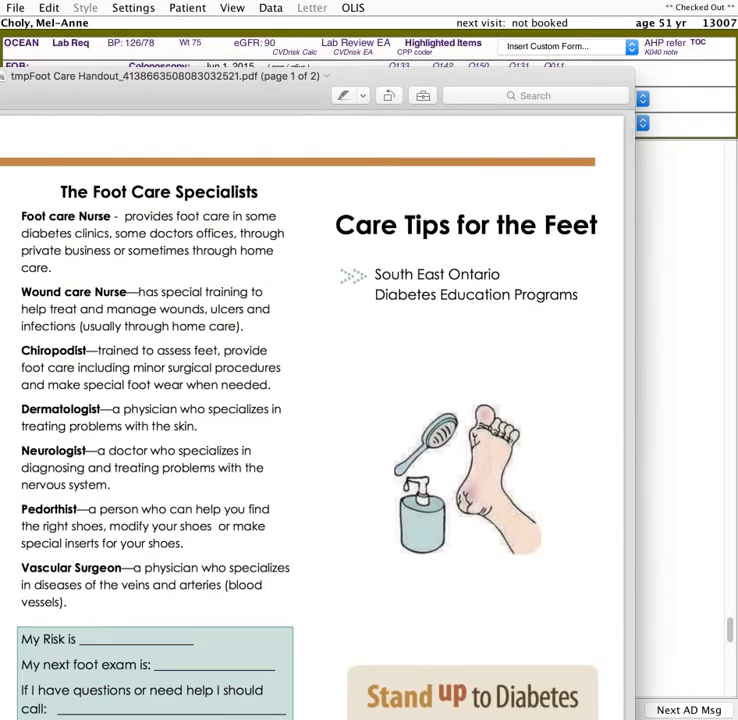
left_click_drag(0, 68, 83, 220)
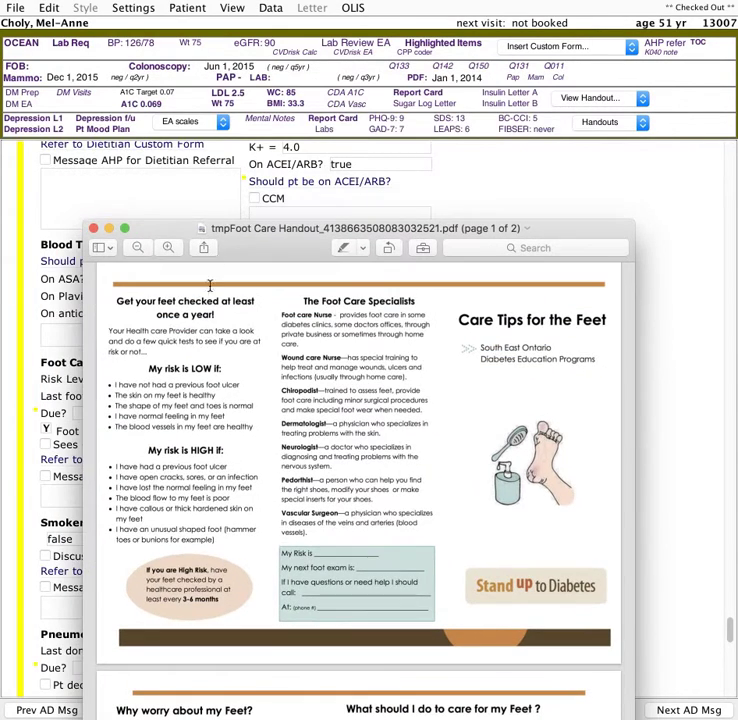
left_click(94, 228)
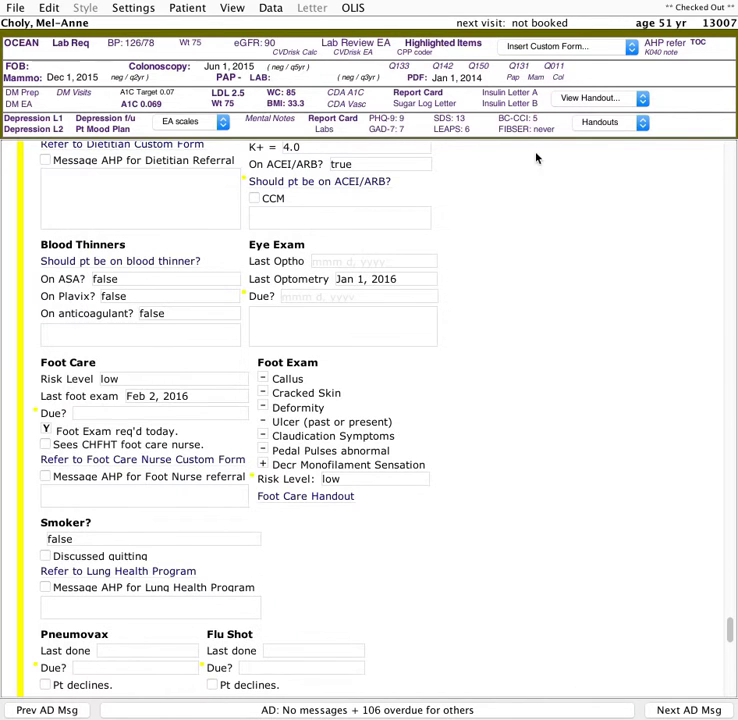
left_click(604, 101)
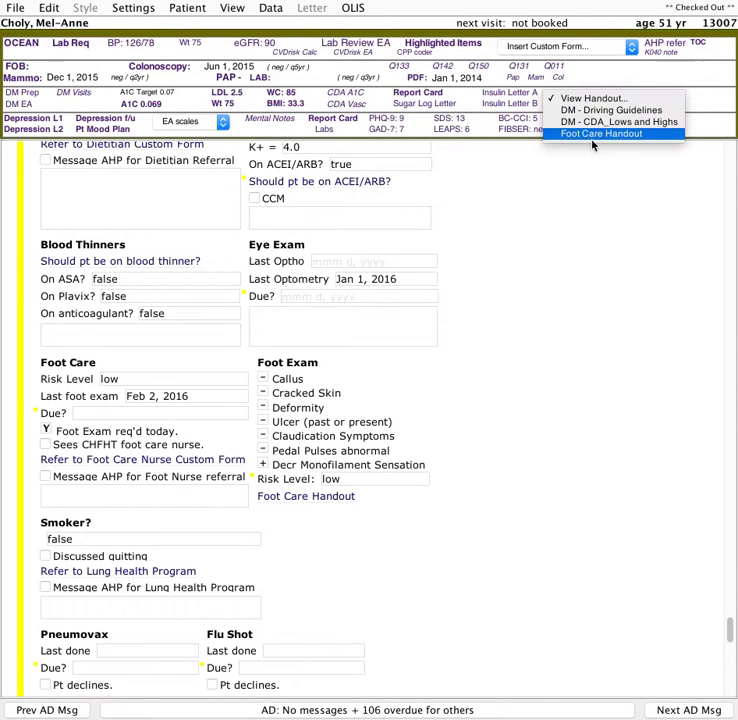
left_click(296, 327)
scroll(235, 351, "down", 3)
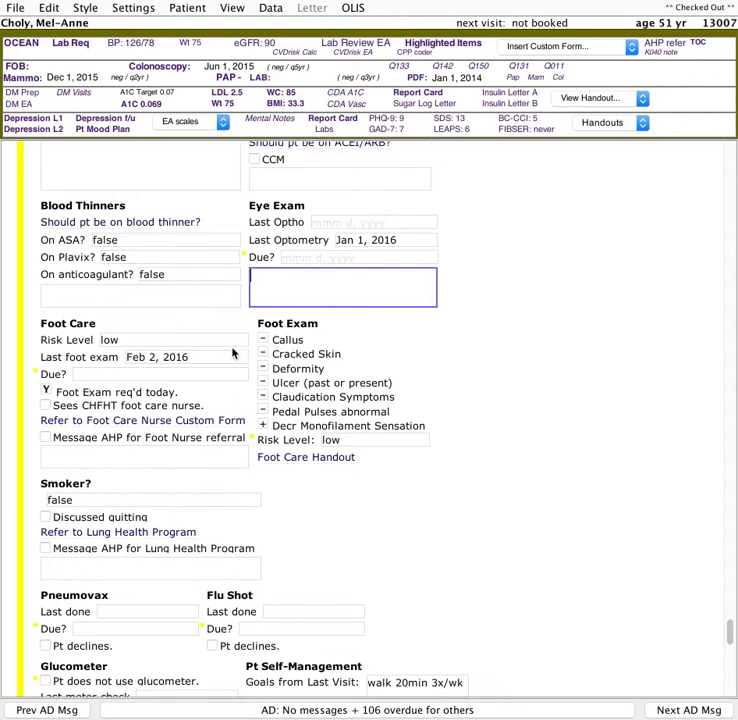
left_click(114, 415)
scroll(135, 425, "down", 4)
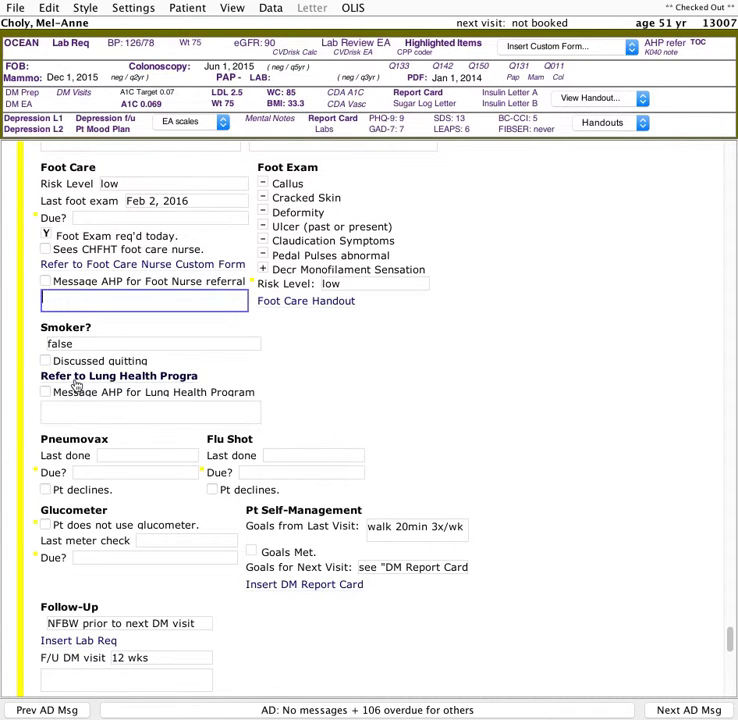
- Mark quitting smoking as discussed and insert the Lung Health Program referral form
left_click(46, 362)
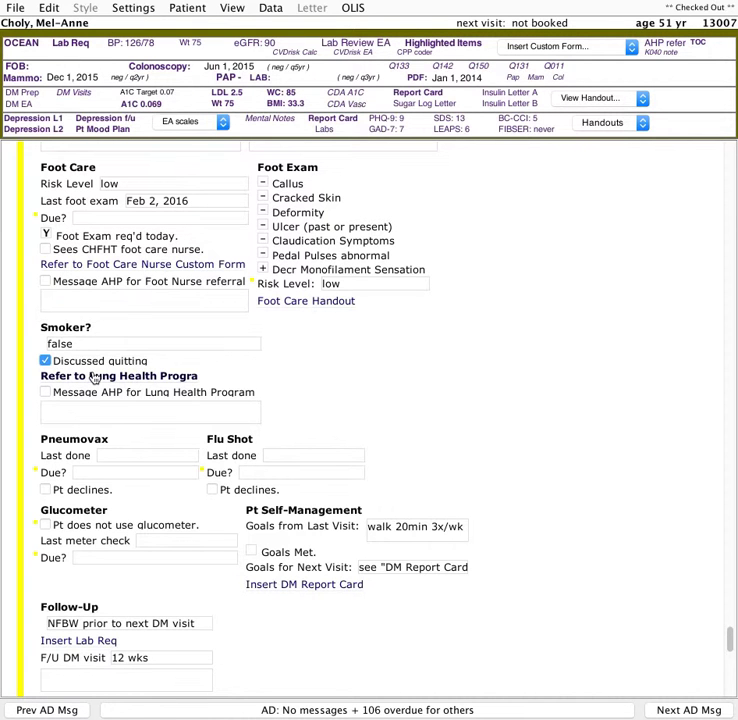
left_click(93, 379)
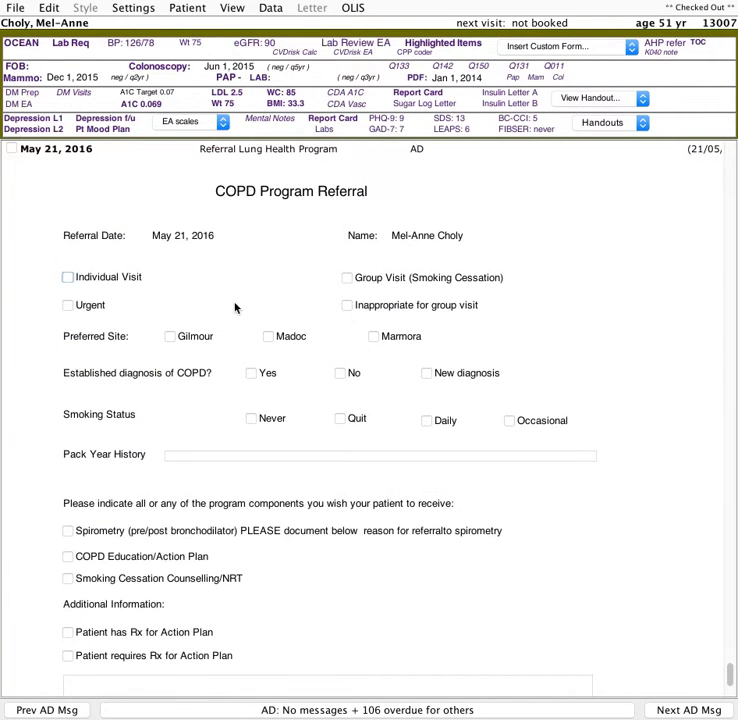
scroll(236, 308, "up", 5)
scroll(240, 320, "down", 1)
scroll(237, 332, "up", 15)
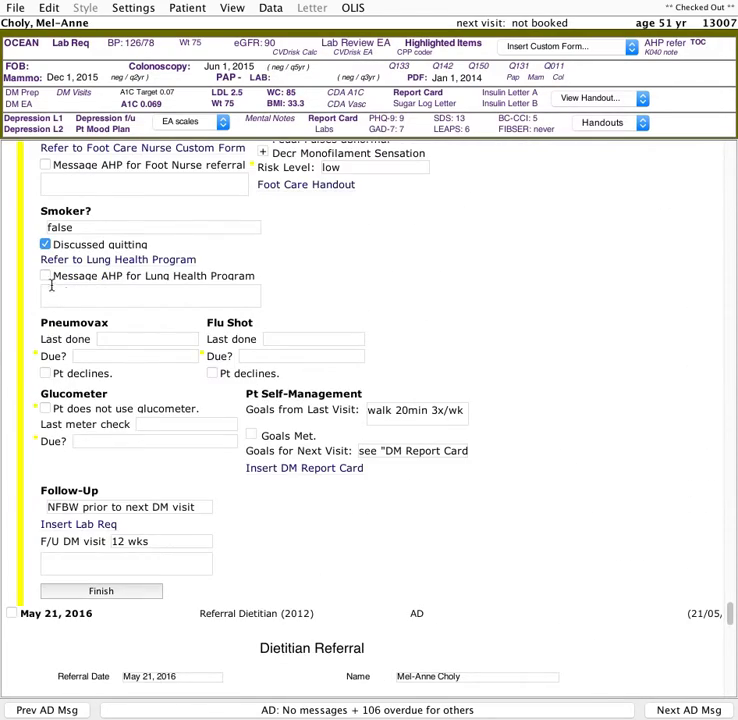
left_click(45, 278)
left_click(45, 277)
scroll(145, 338, "up", 2)
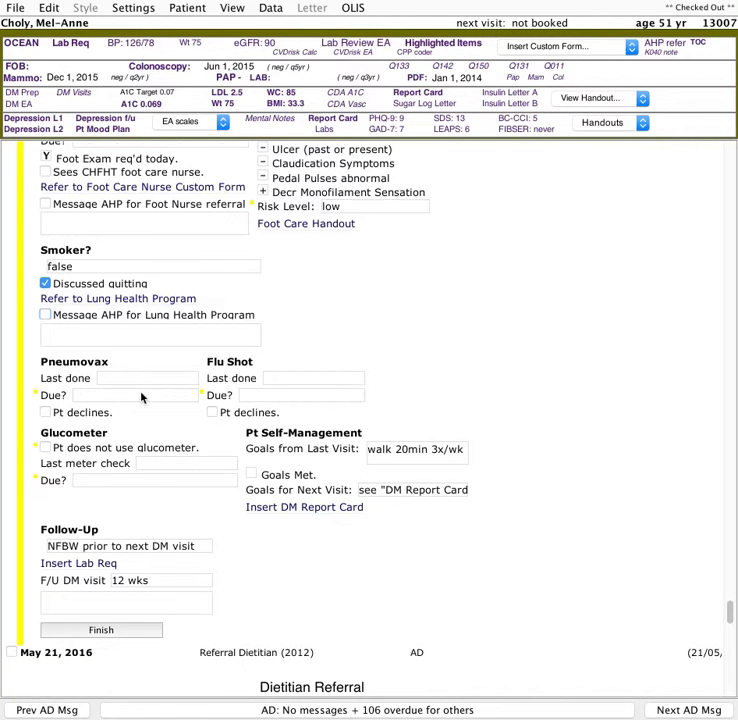
- Insert the DM Report Card into the patient's chart
scroll(141, 393, "down", 2)
left_click(49, 409)
left_click(49, 409)
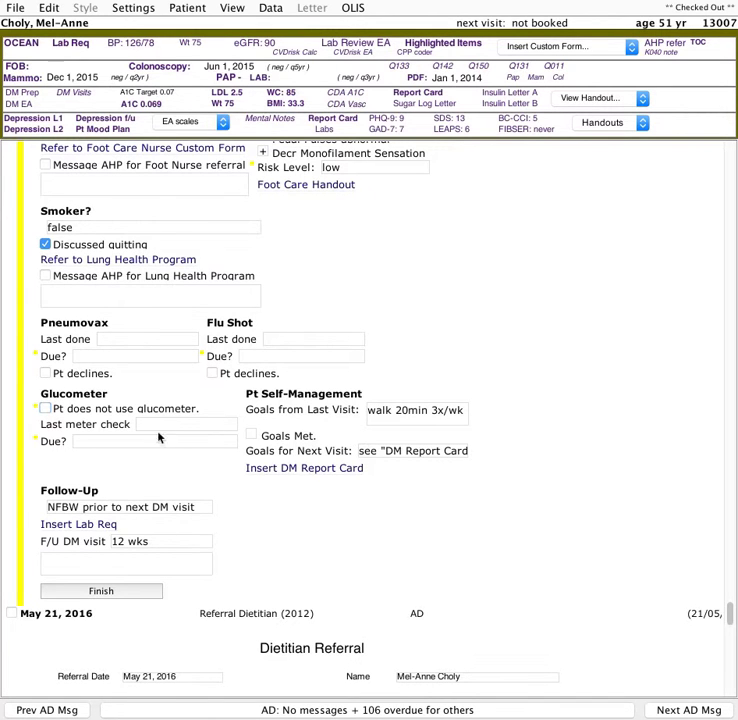
left_click(90, 442)
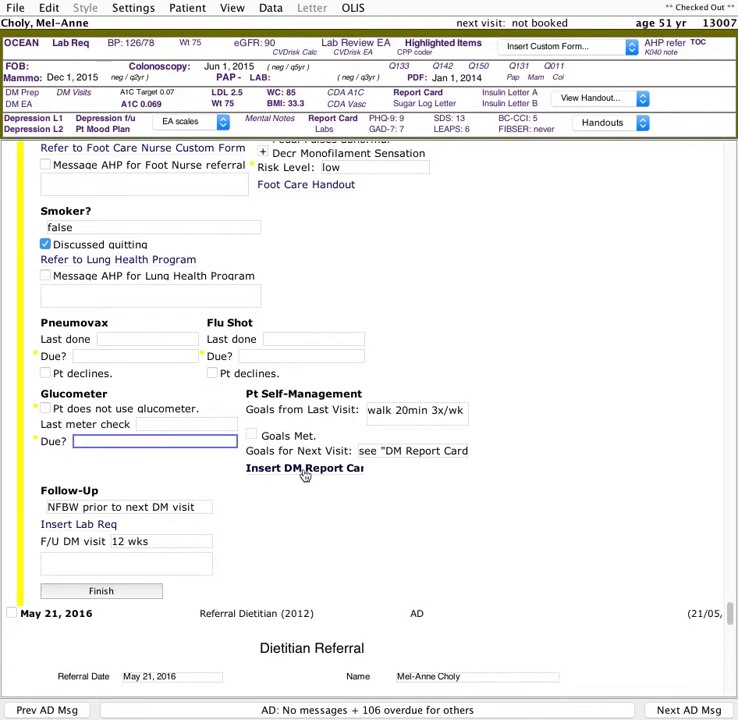
scroll(305, 476, "down", 2)
left_click(297, 437)
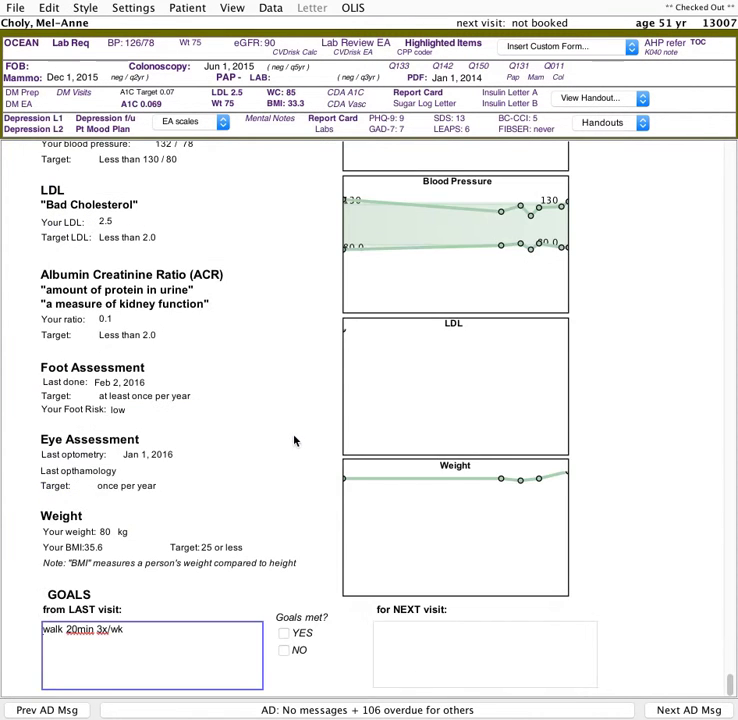
- Review the inserted diabetes report card's values, graphs and goals
scroll(294, 440, "up", 10)
scroll(290, 363, "down", 5)
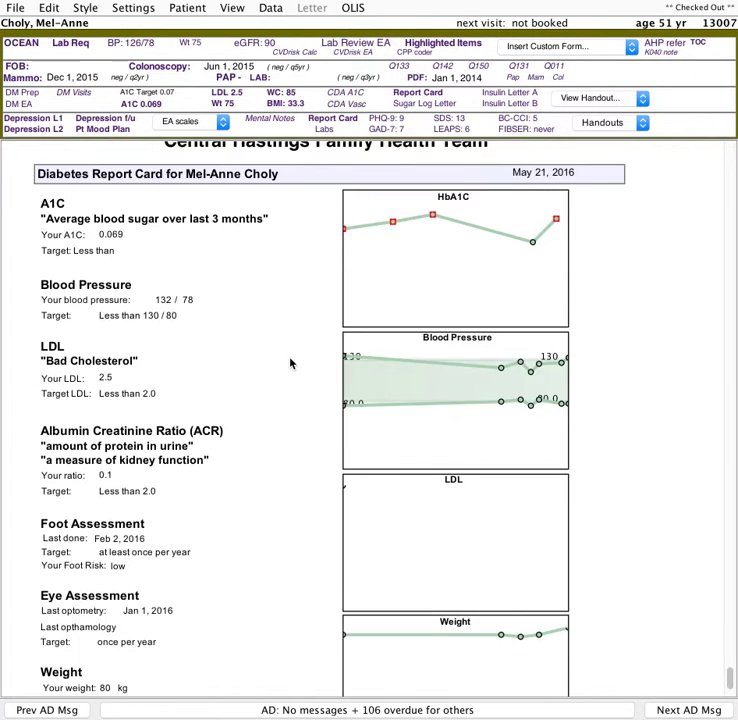
scroll(290, 363, "up", 3)
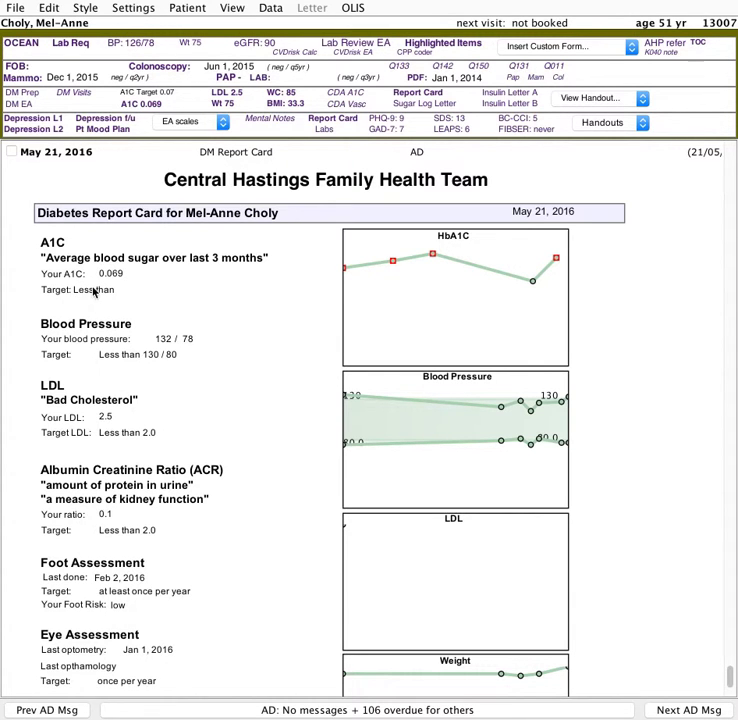
left_click(93, 289)
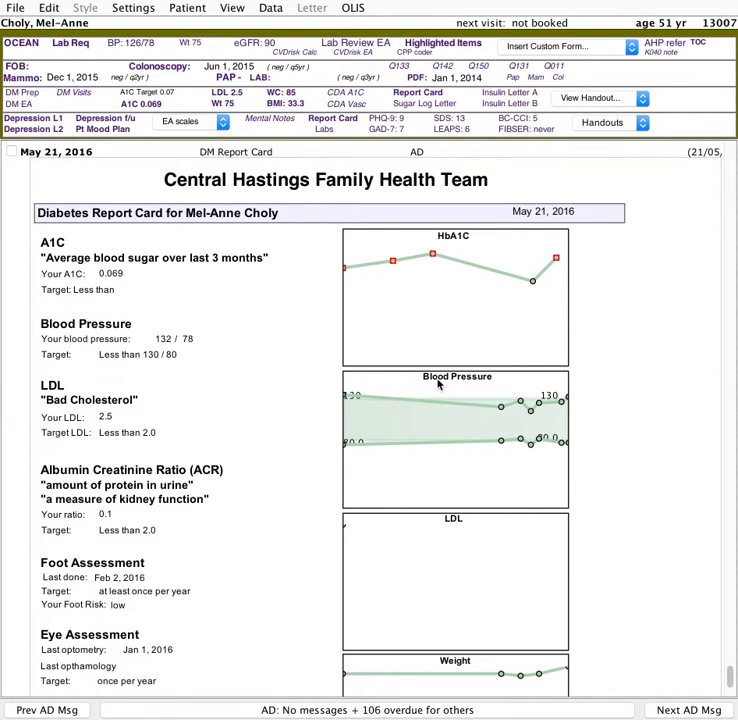
scroll(278, 421, "up", 2)
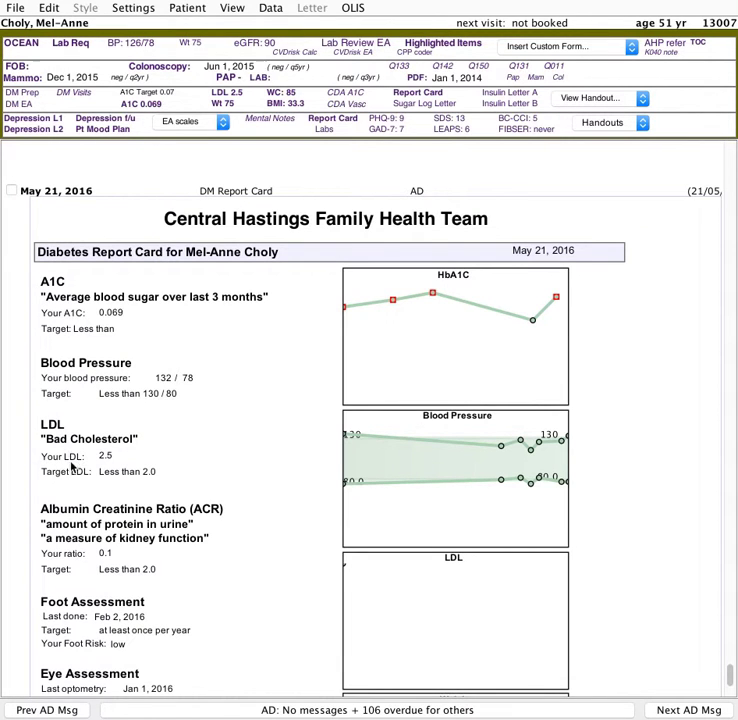
scroll(90, 440, "down", 2)
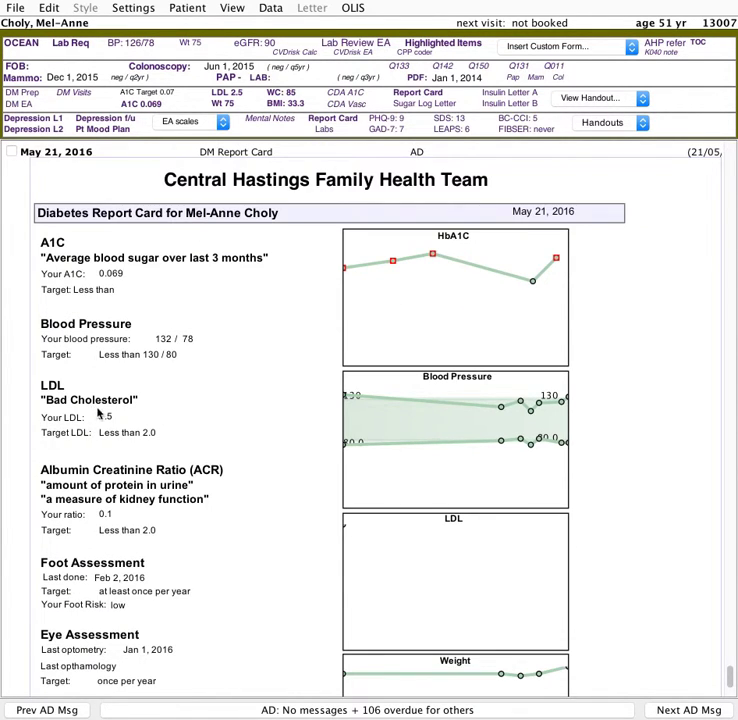
scroll(372, 534, "down", 5)
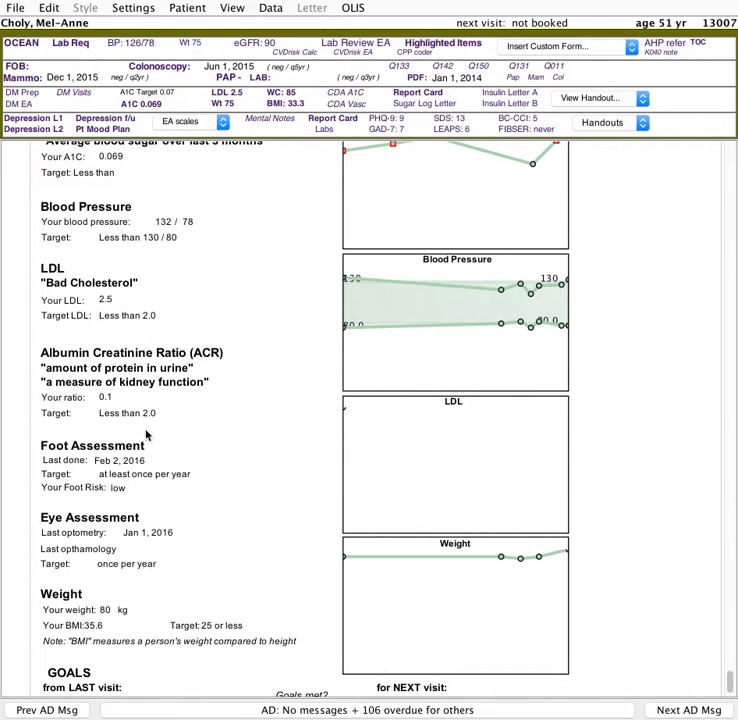
scroll(145, 435, "down", 3)
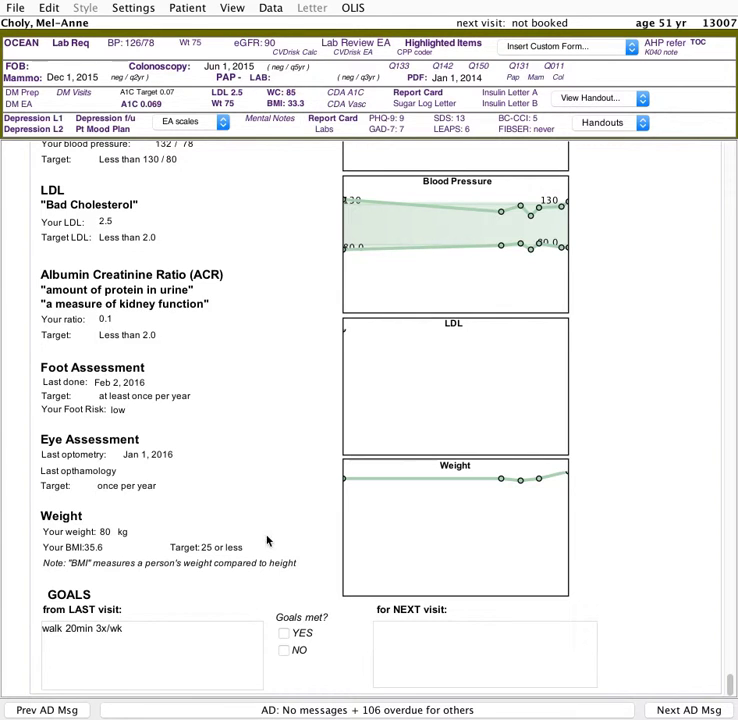
scroll(183, 607, "up", 5)
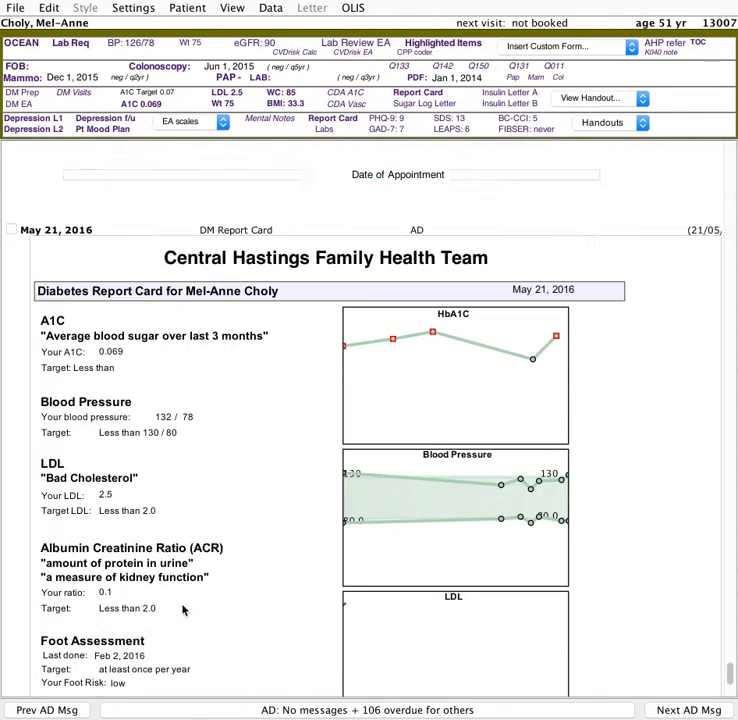
scroll(181, 605, "down", 5)
scroll(181, 605, "down", 1)
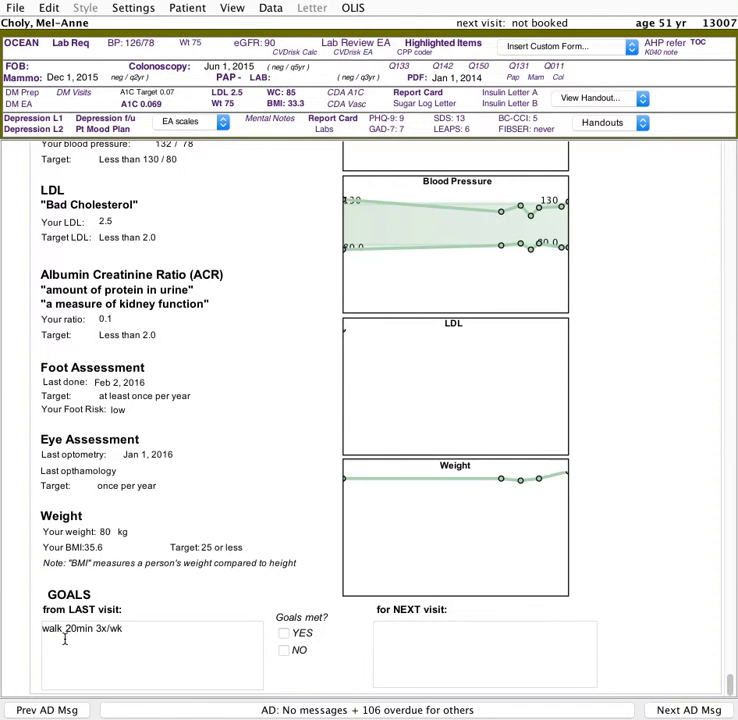
left_click(126, 637)
- Mark the goals from the last visit as met
scroll(135, 637, "up", 20)
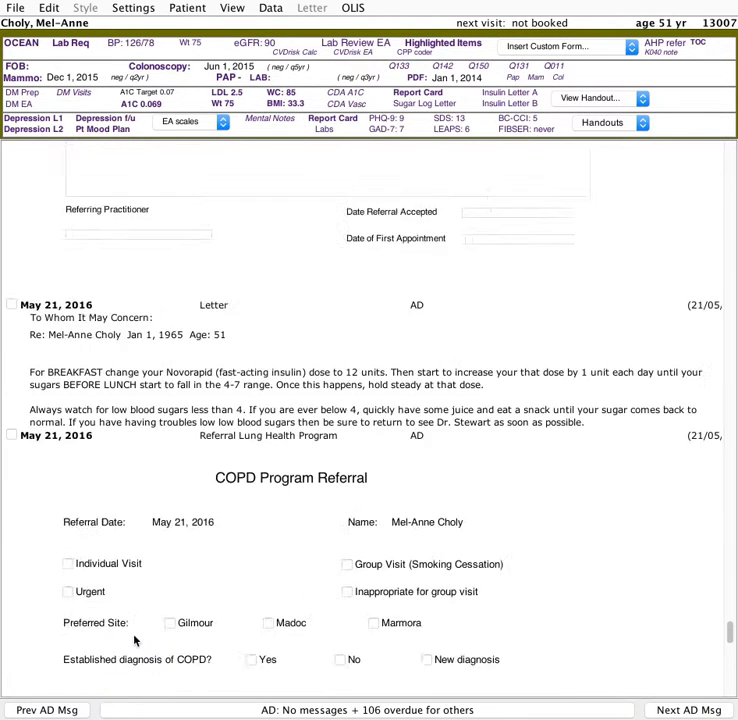
scroll(136, 637, "up", 10)
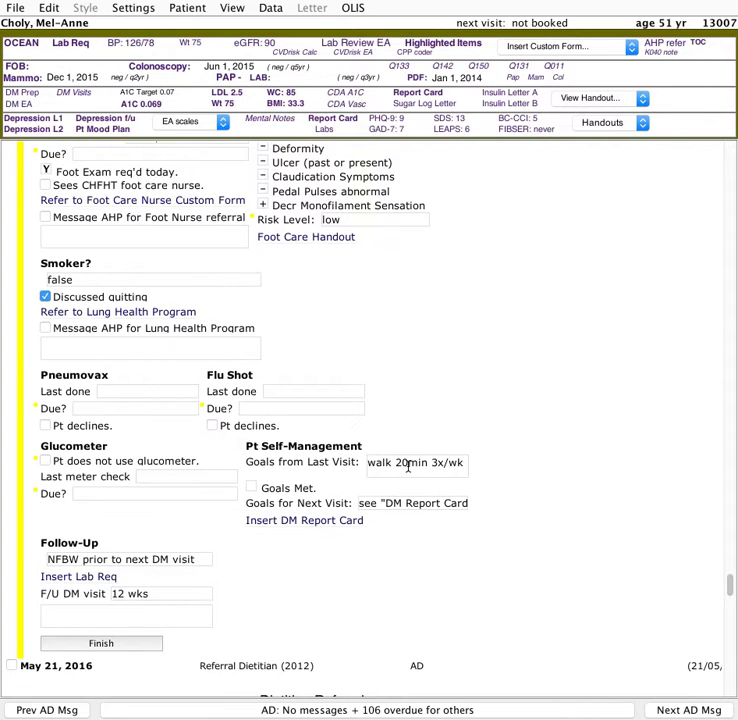
left_click(251, 488)
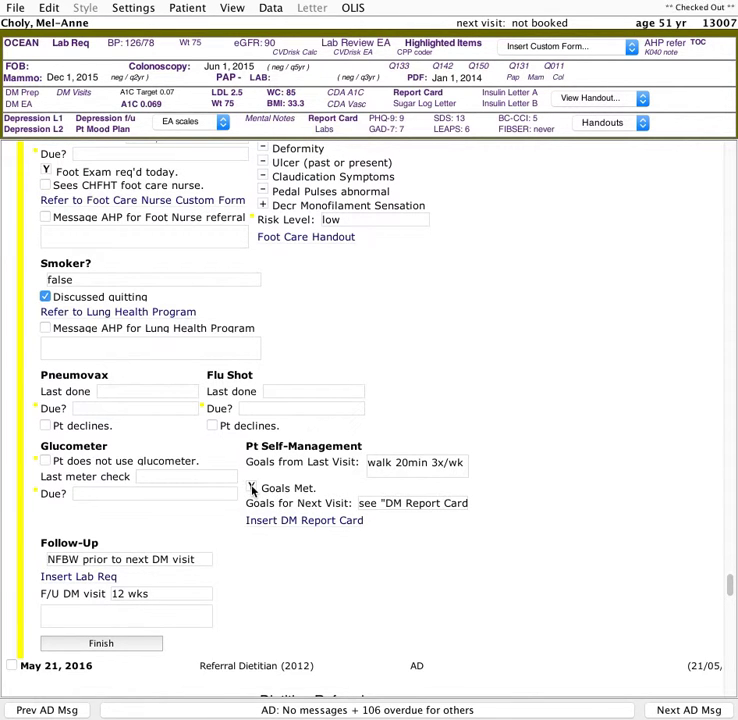
scroll(318, 522, "down", 10)
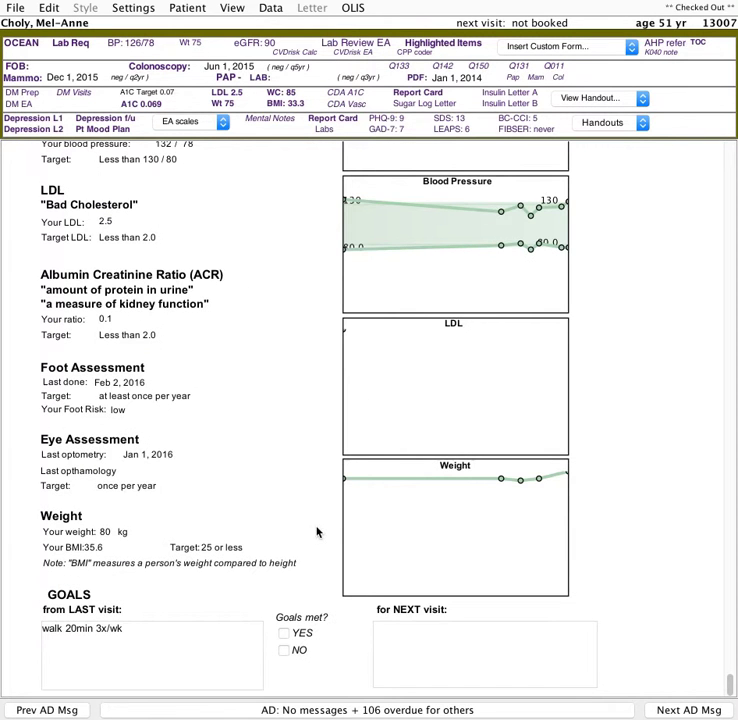
- Enter "lose 5 lbs" as the patient's goal for the next visit on the report card
left_click(375, 629)
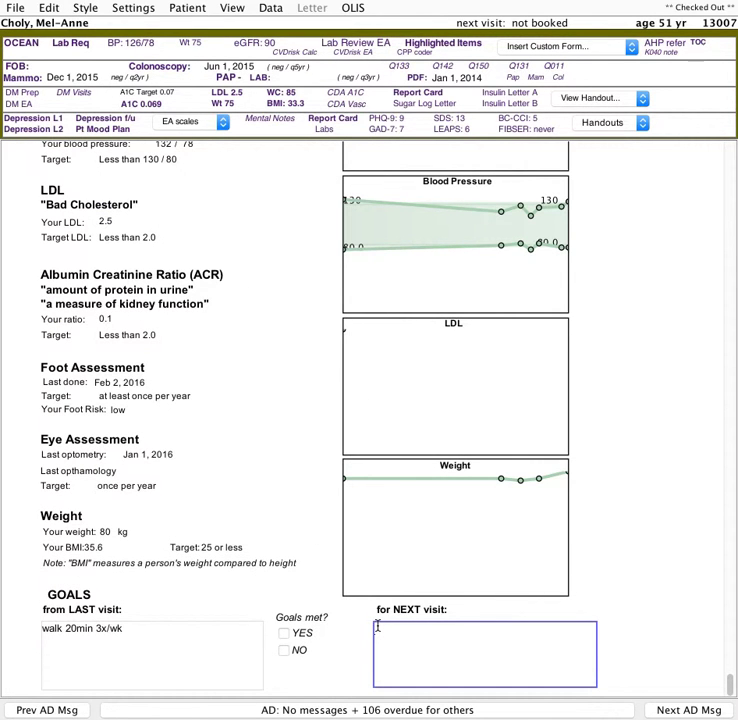
type("lose 5 lbs")
- Insert a lab requisition into the chart and fill it with the DM Labs test set
scroll(400, 600, "up", 8)
scroll(400, 598, "up", 20)
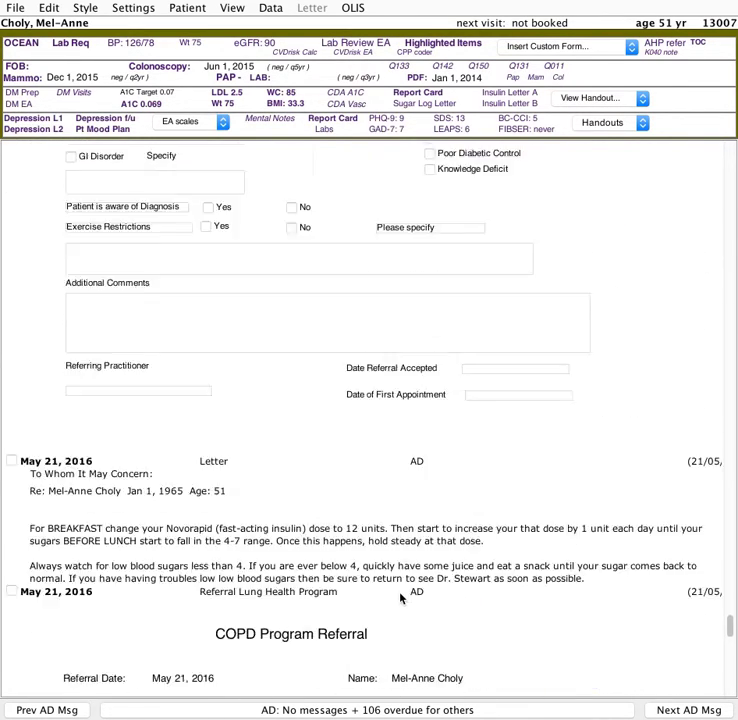
scroll(400, 598, "up", 3)
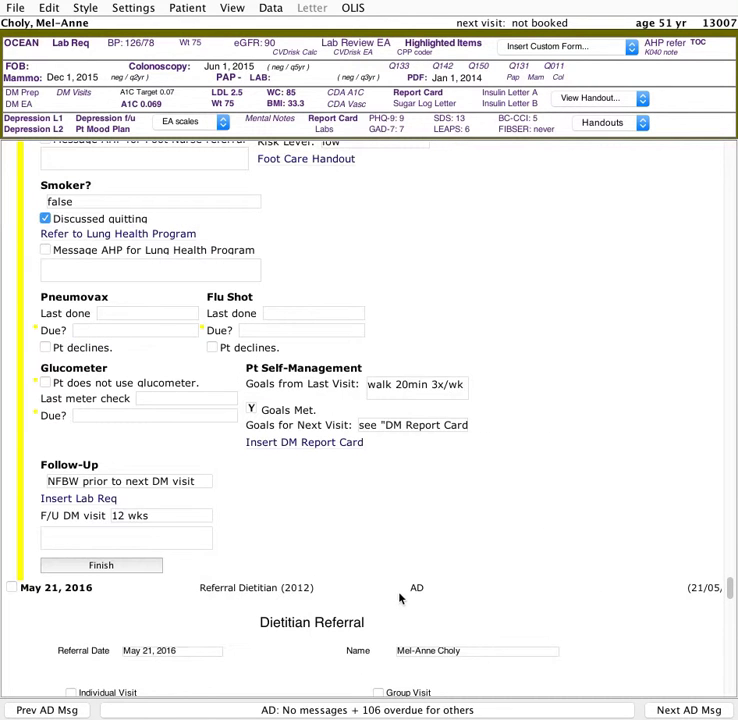
left_click(72, 503)
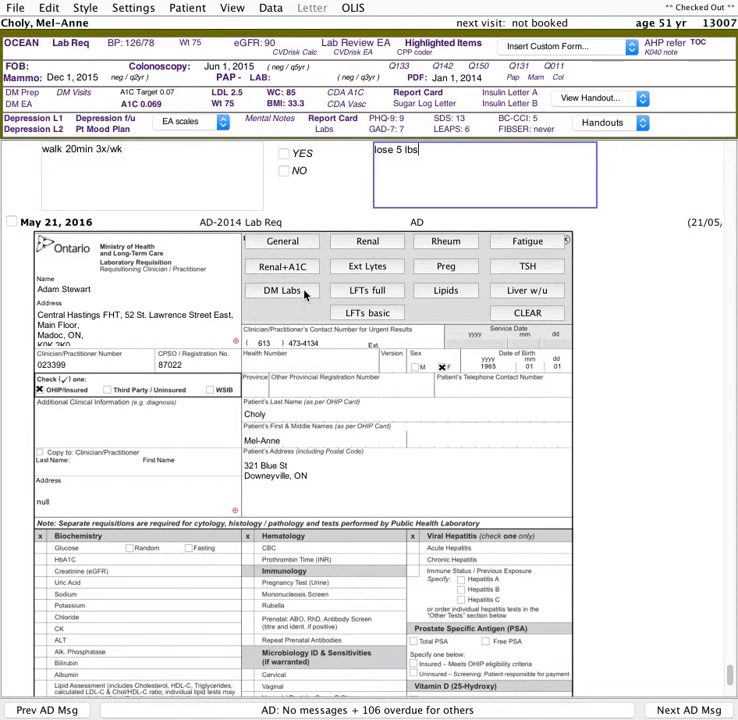
scroll(286, 294, "down", 2)
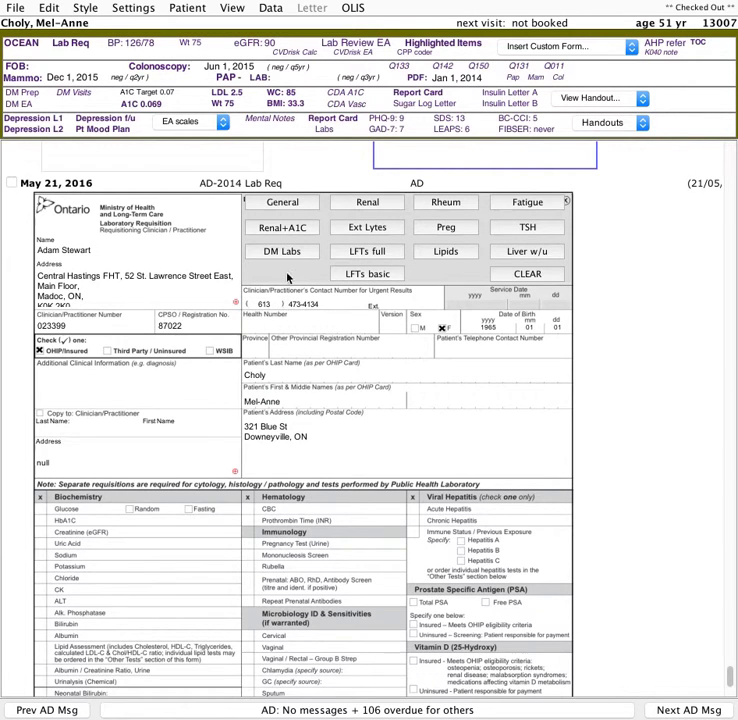
left_click(286, 251)
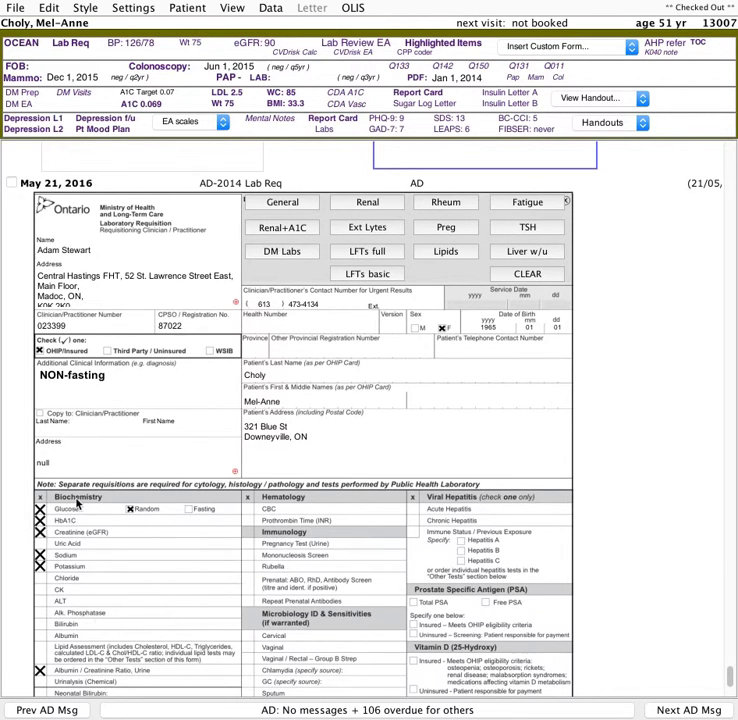
- Add the basic LFTs test set to the lab requisition
scroll(298, 541, "down", 3)
scroll(298, 541, "down", 2)
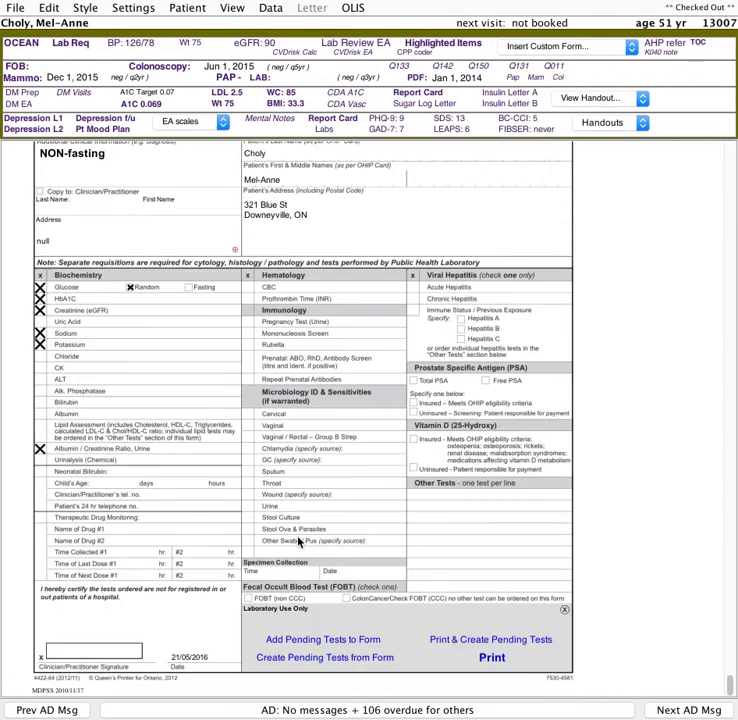
scroll(298, 541, "up", 2)
scroll(298, 541, "up", 2)
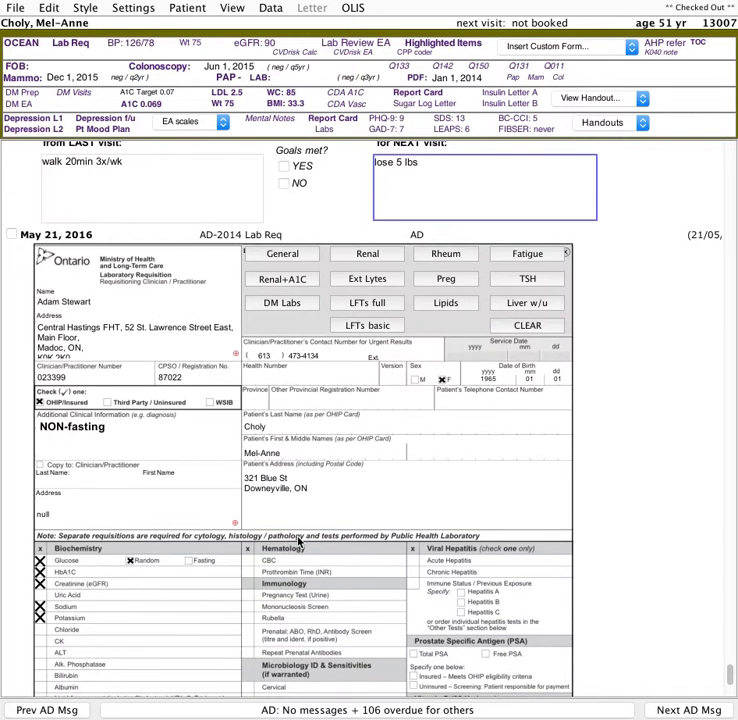
scroll(298, 541, "up", 3)
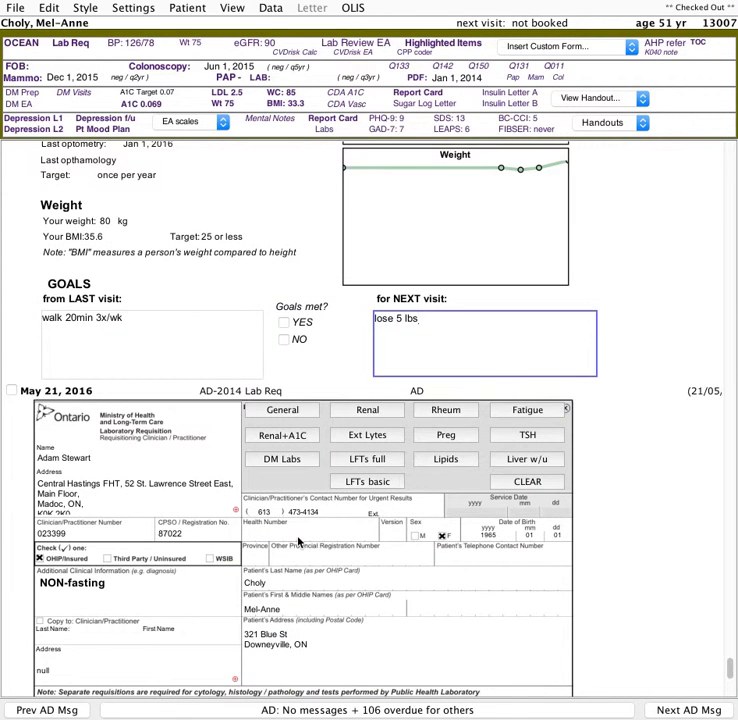
scroll(364, 537, "down", 2)
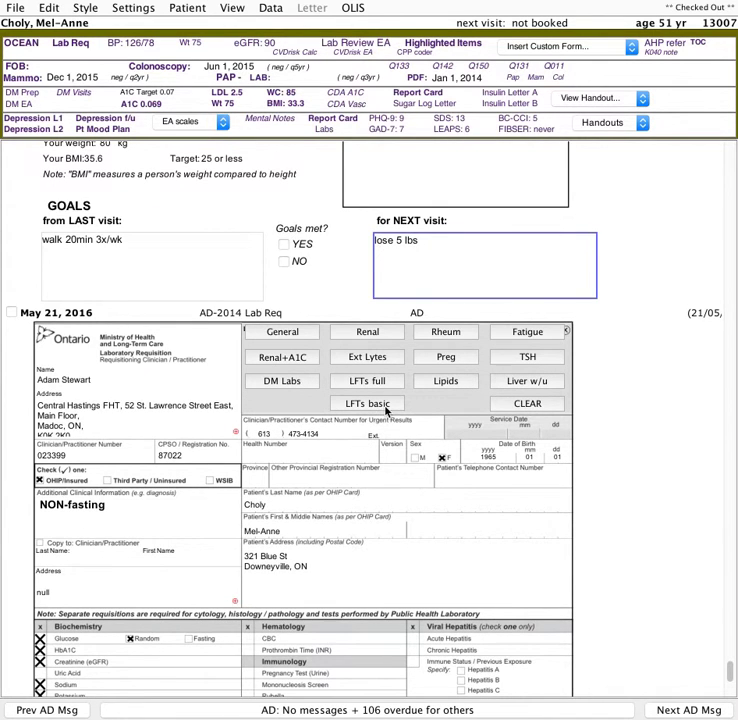
left_click(390, 405)
scroll(356, 408, "down", 6)
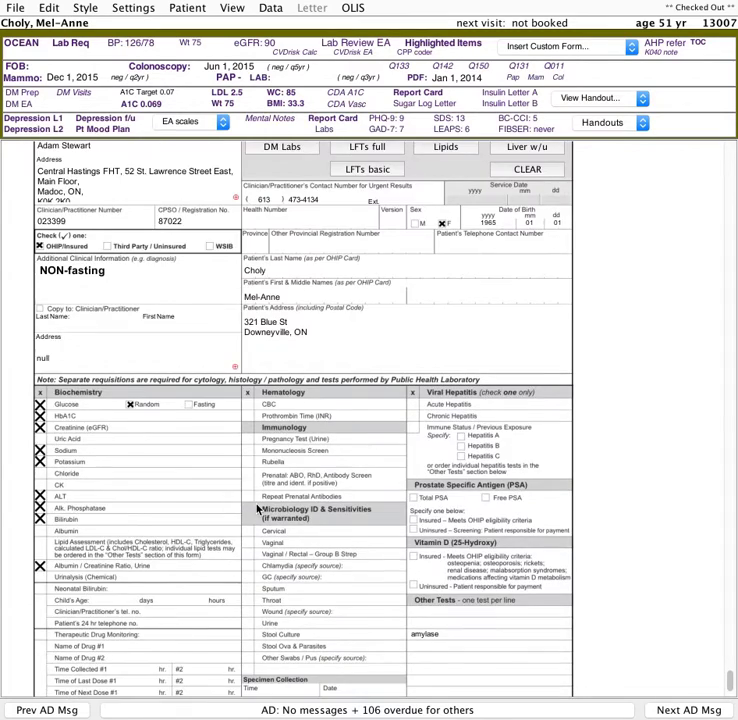
- Finish the diabetes visit template and move the dietitian referral message window into view
scroll(383, 591, "up", 11)
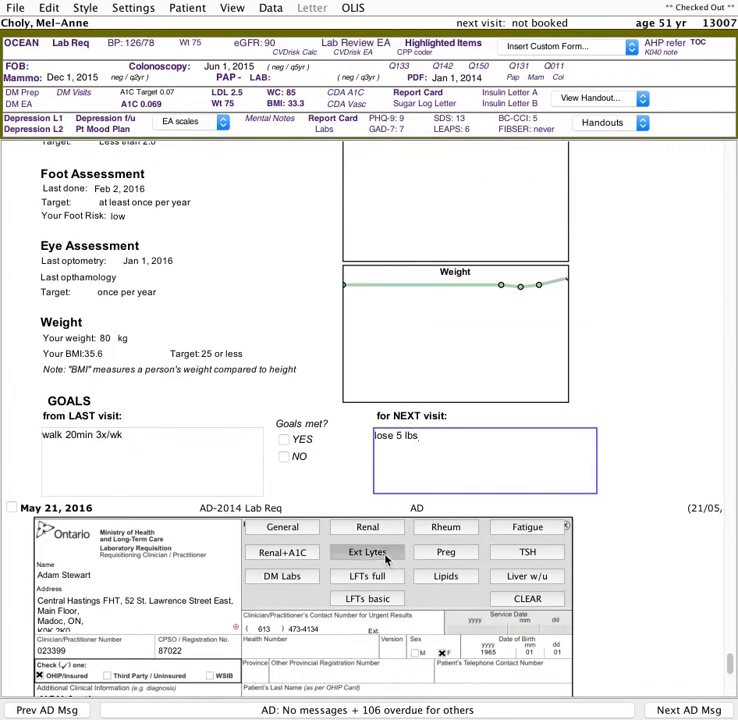
scroll(367, 530, "down", 14)
scroll(336, 528, "up", 20)
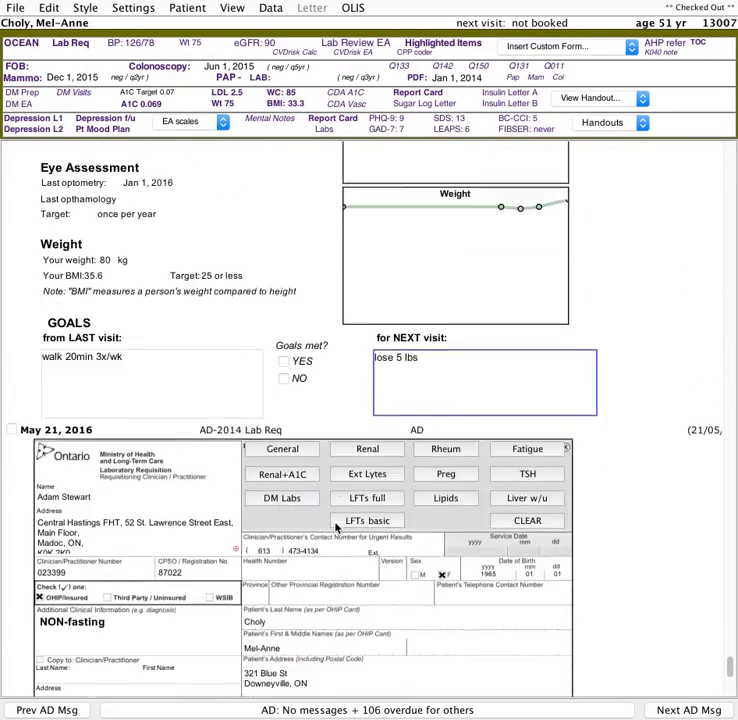
scroll(336, 528, "up", 20)
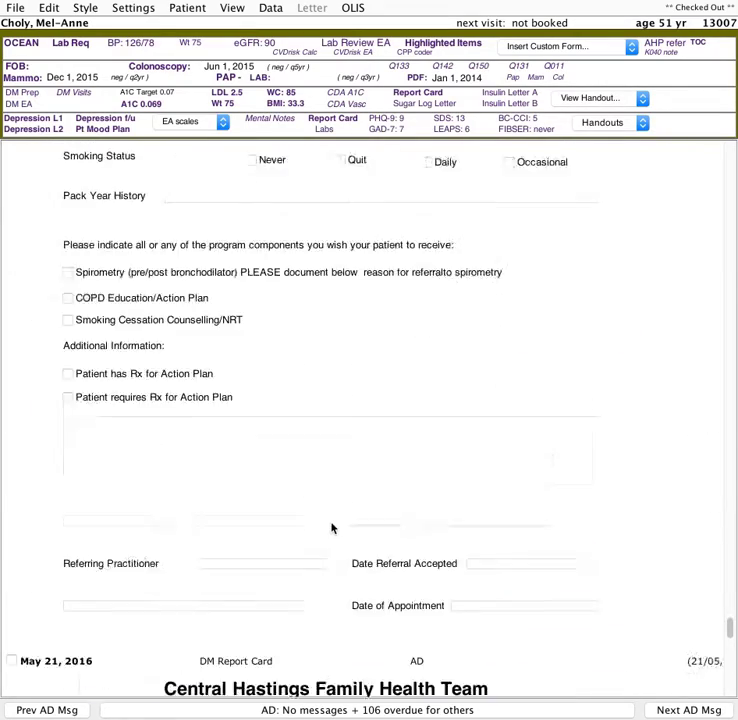
scroll(333, 528, "up", 6)
scroll(333, 528, "down", 6)
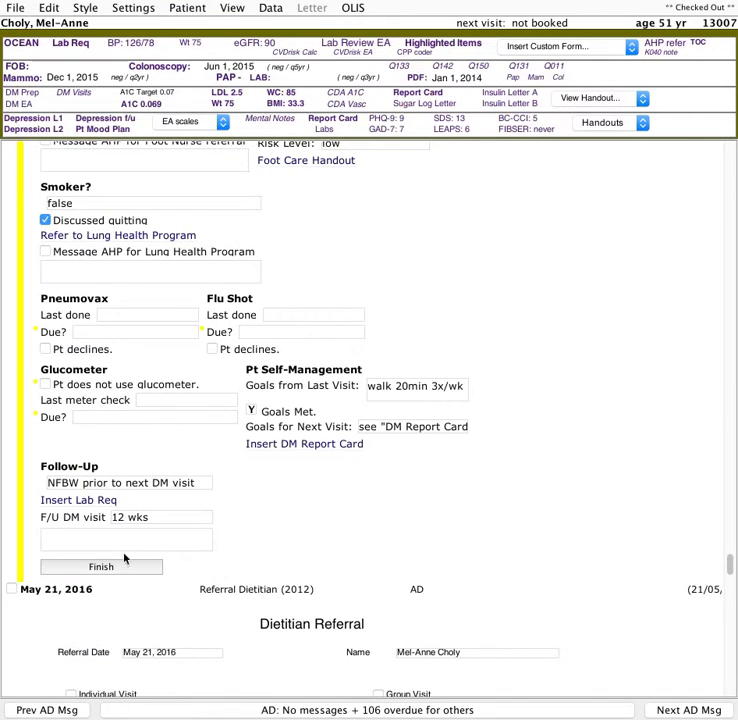
left_click(113, 572)
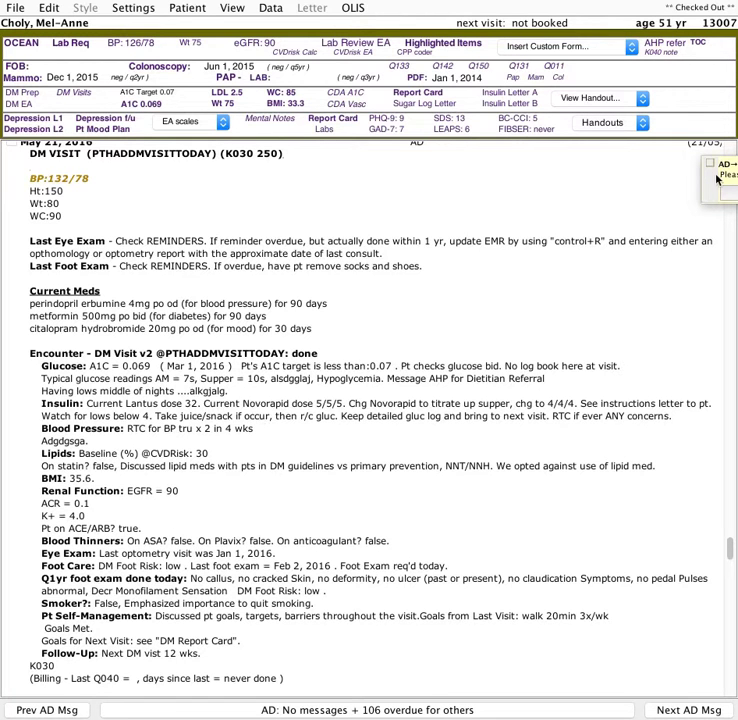
left_click_drag(720, 175, 273, 240)
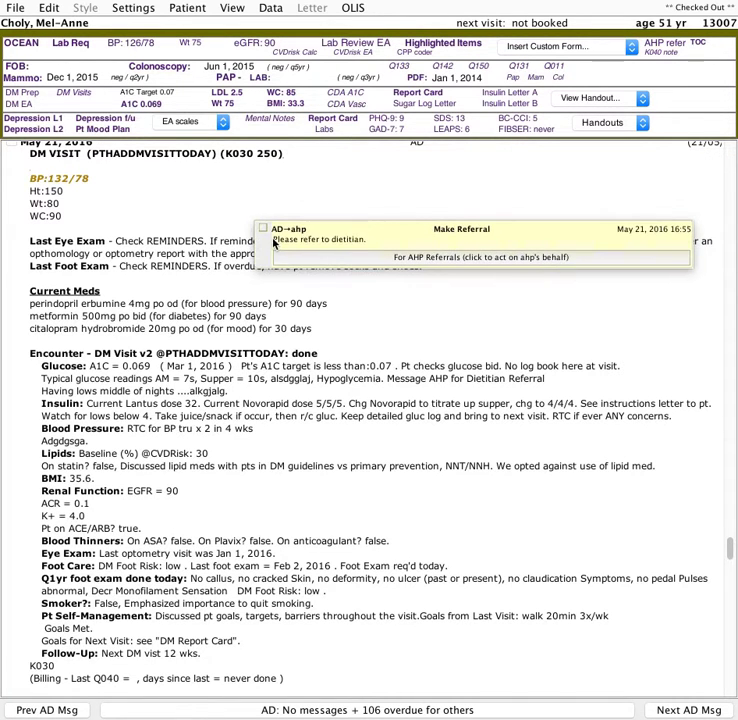